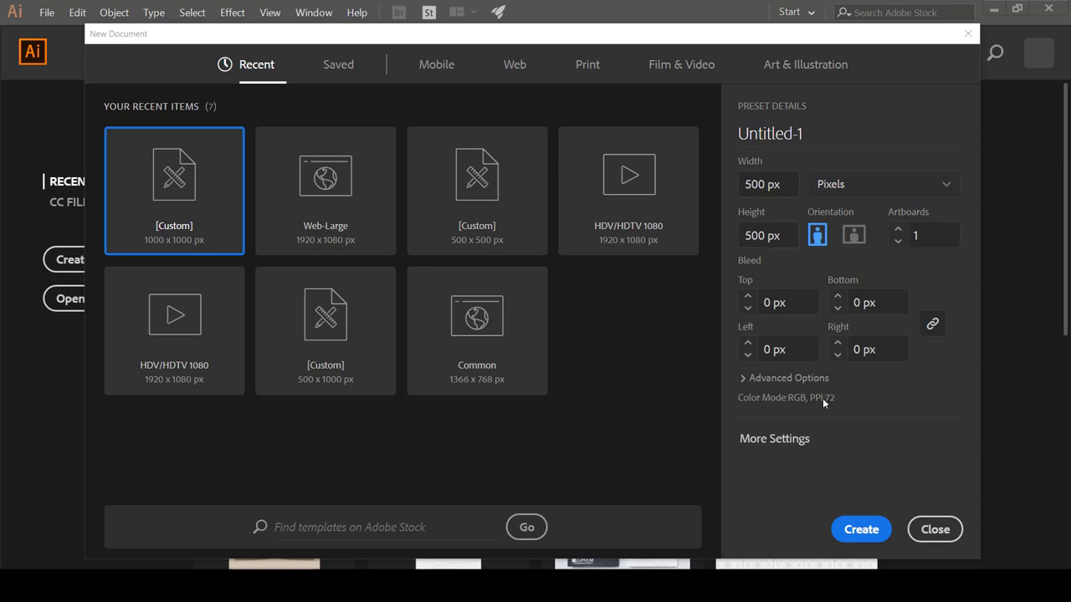
Create a 500 x 500 px document and draw a circle with a red stroke near the middle of the artboard.
{"action": "left_click", "coordinate": [860, 530]}
{"action": "left_click", "coordinate": [18, 173]}
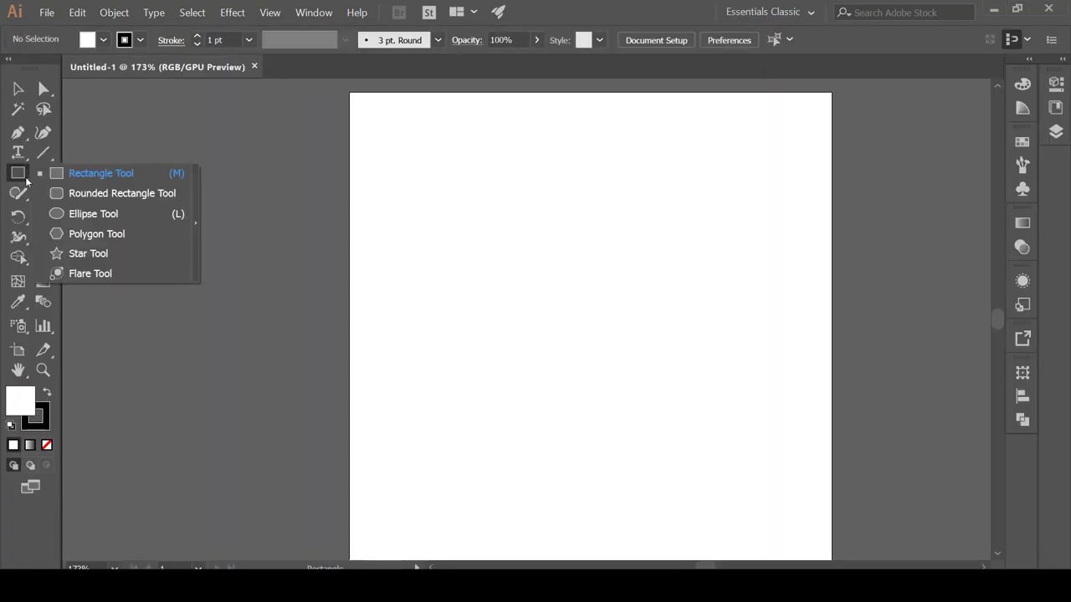
{"action": "left_click", "coordinate": [93, 213]}
{"action": "left_click", "coordinate": [140, 39]}
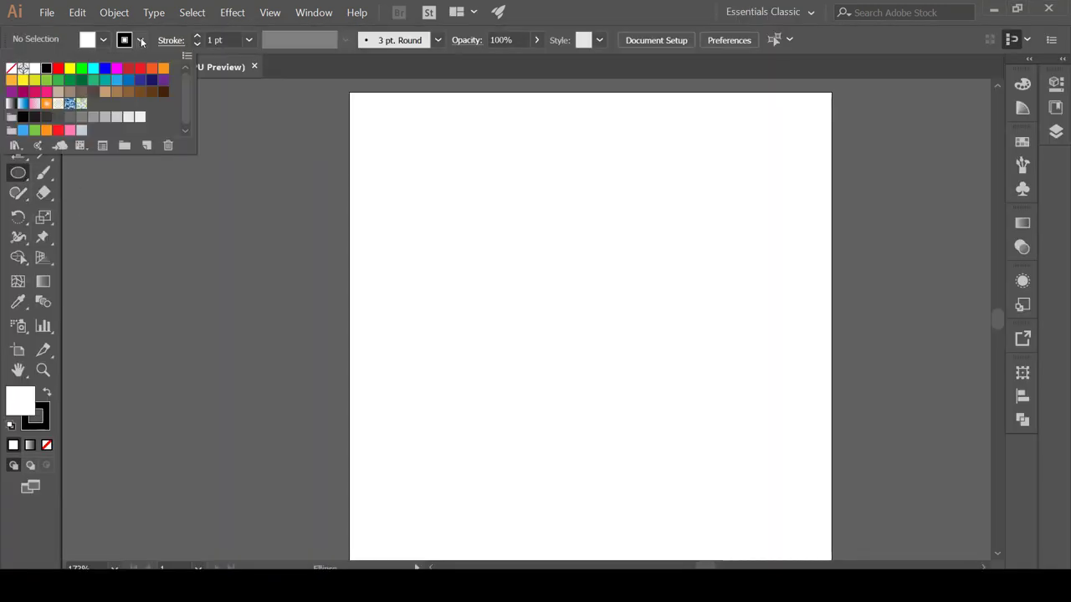
{"action": "left_click", "coordinate": [11, 69]}
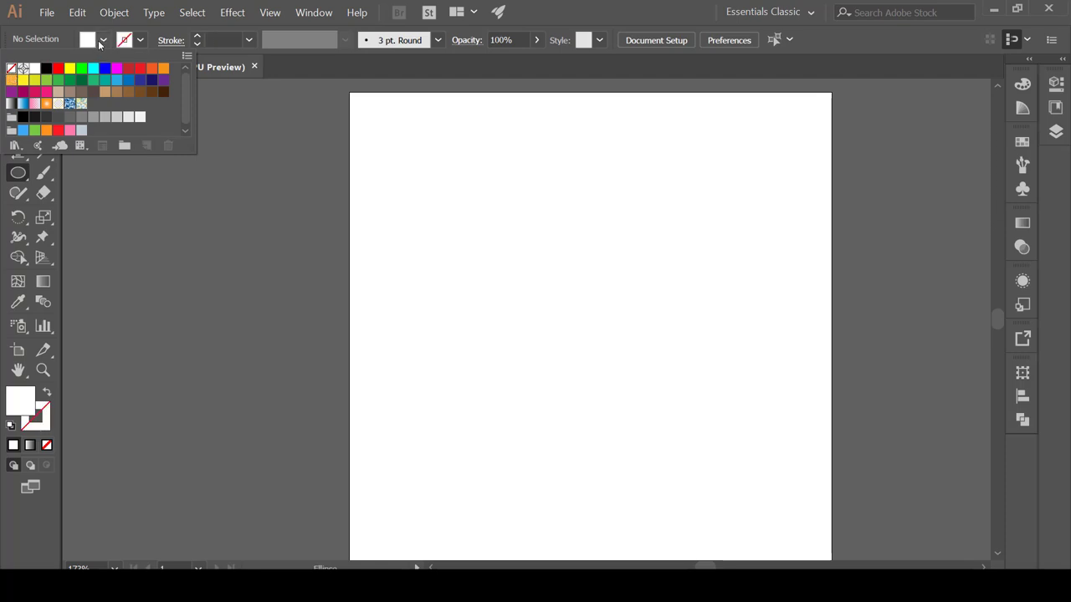
{"action": "left_click", "coordinate": [140, 72]}
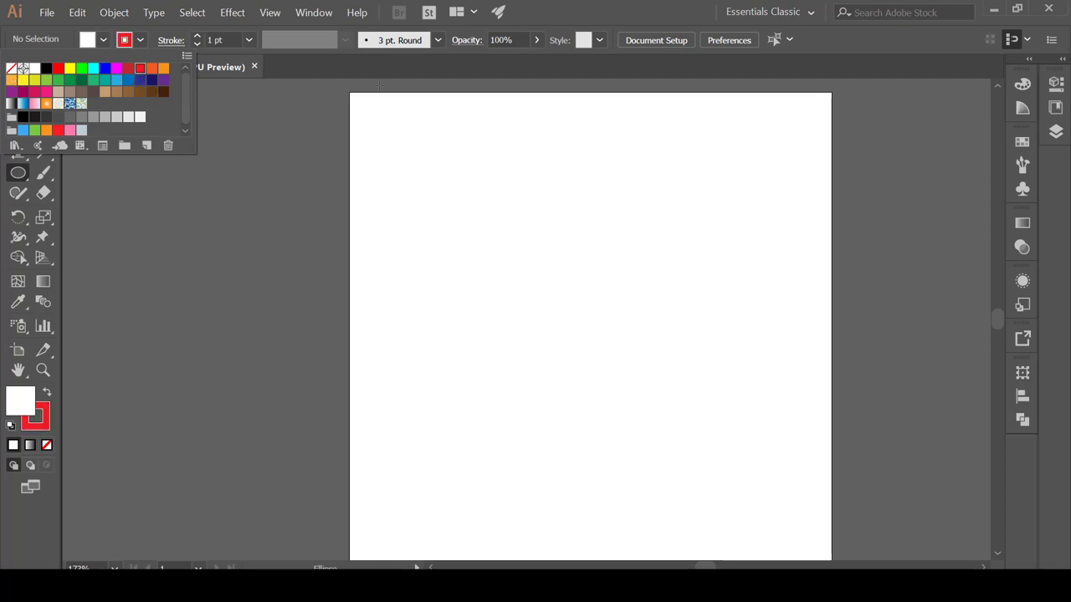
{"action": "left_click", "coordinate": [540, 140]}
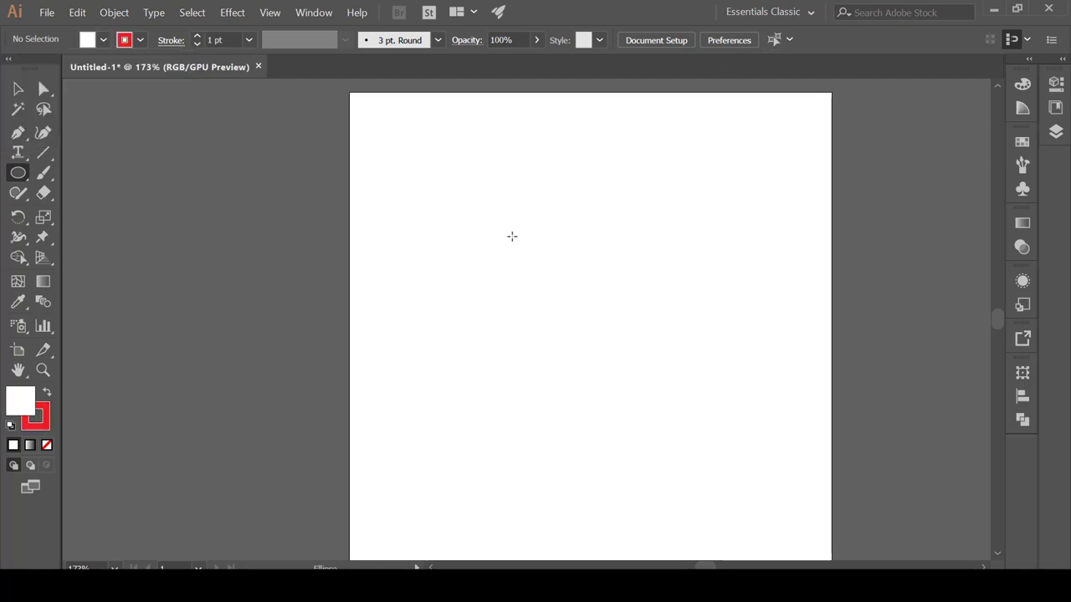
{"action": "left_click_drag", "start_coordinate": [513, 230], "coordinate": [633, 359]}
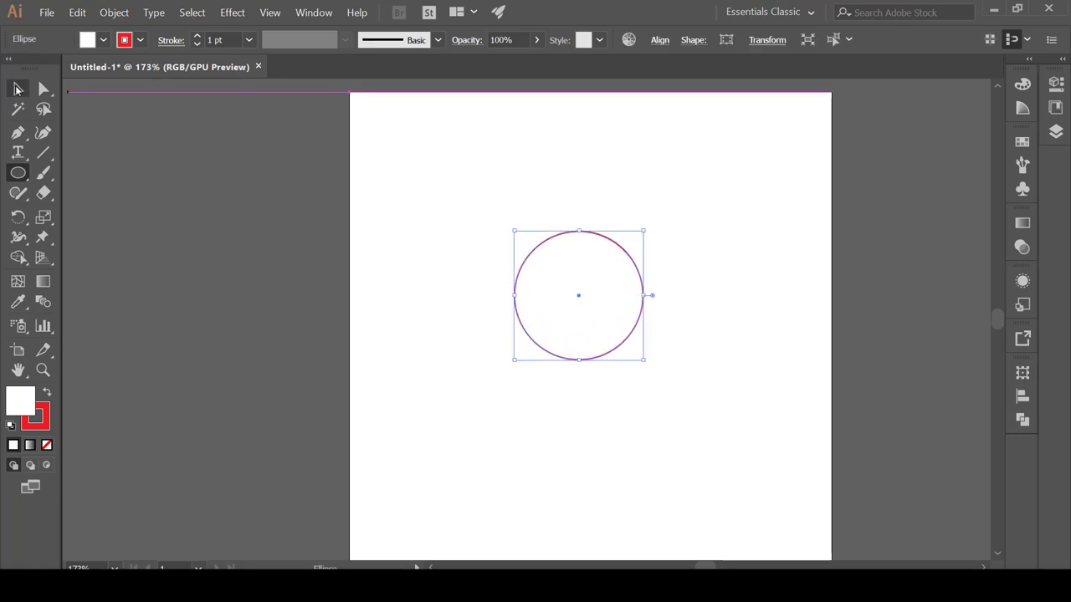
Remove the circle's stroke and fill it with red.
{"action": "left_click", "coordinate": [140, 39]}
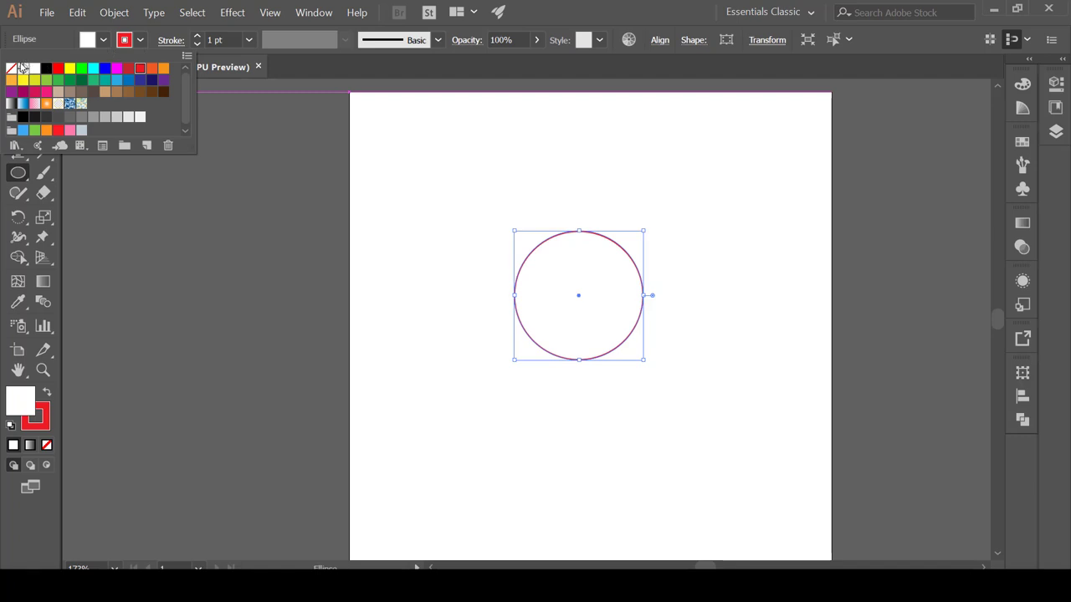
{"action": "left_click", "coordinate": [13, 71]}
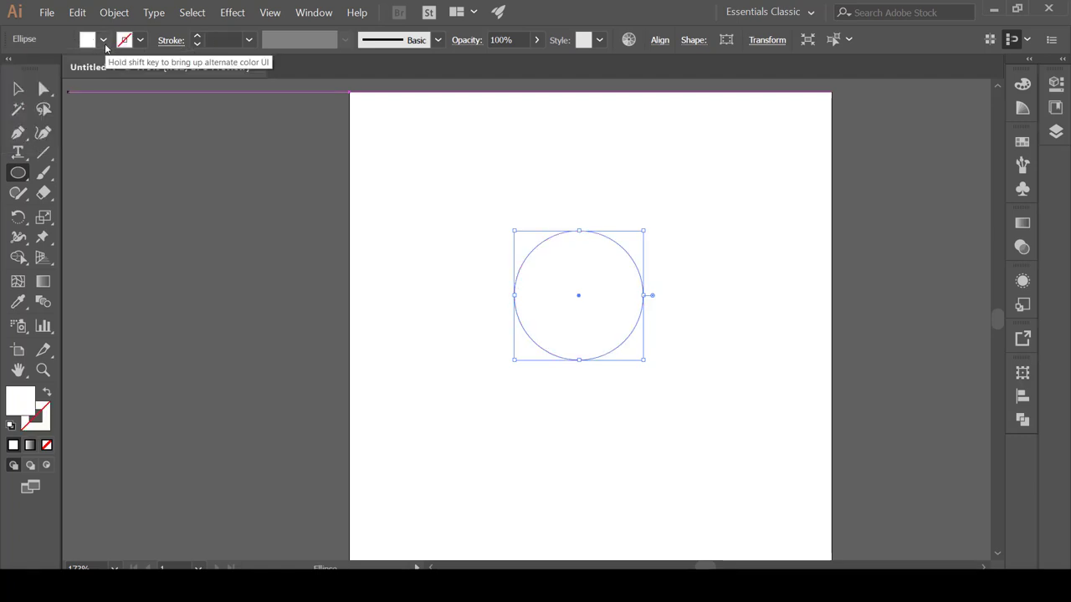
{"action": "left_click", "coordinate": [124, 39]}
{"action": "left_click", "coordinate": [129, 72]}
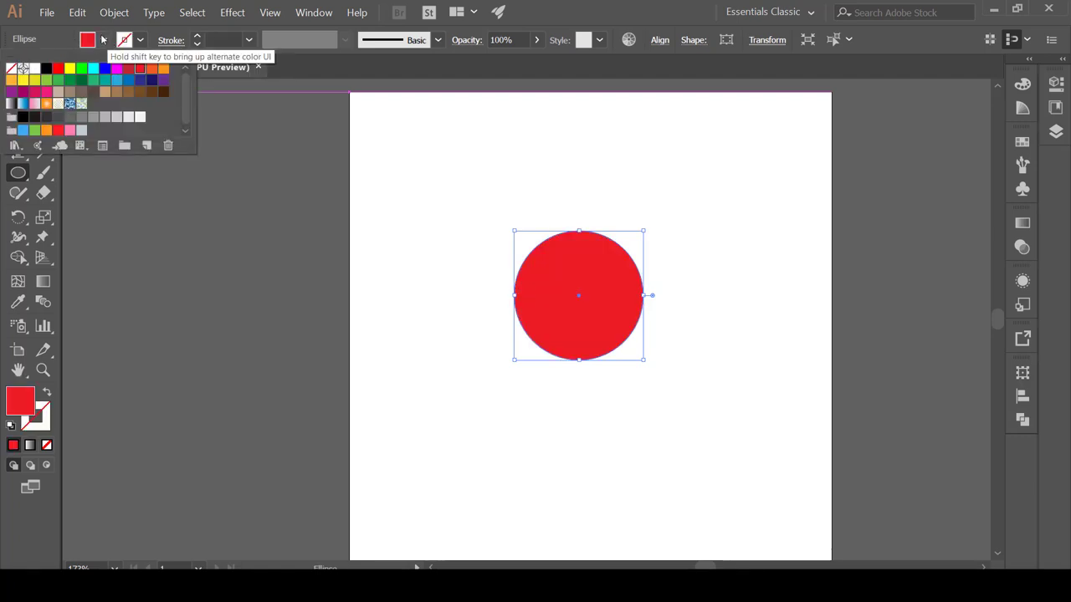
Duplicate the red circle horizontally so the copy partly overlaps the original, and fill the copy with orange.
{"action": "left_click", "coordinate": [18, 88]}
{"action": "left_click_drag", "start_coordinate": [586, 268], "coordinate": [619, 288]}
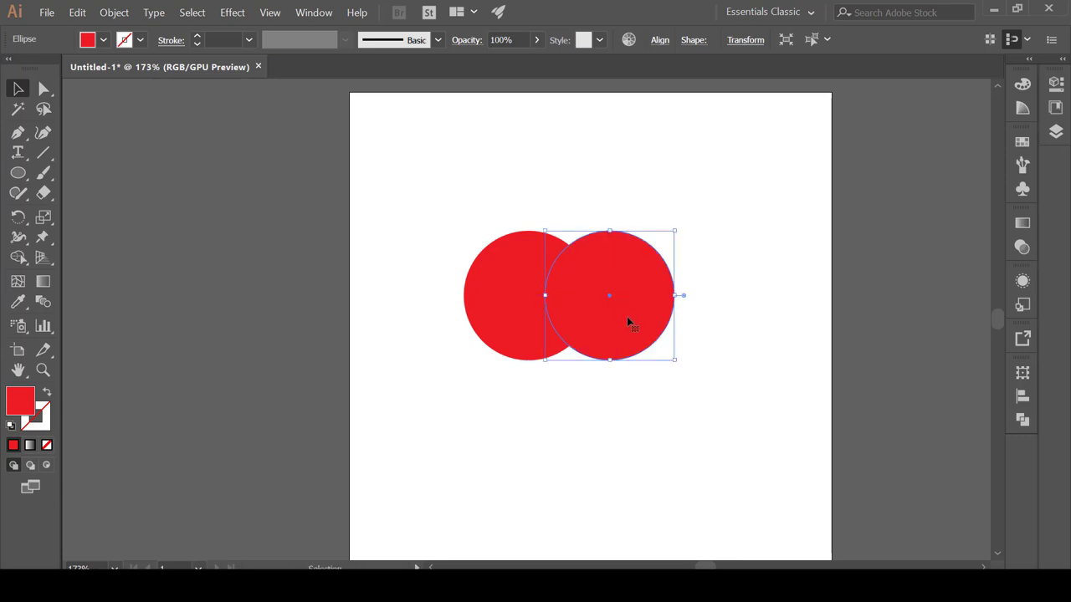
{"action": "left_click", "coordinate": [118, 41]}
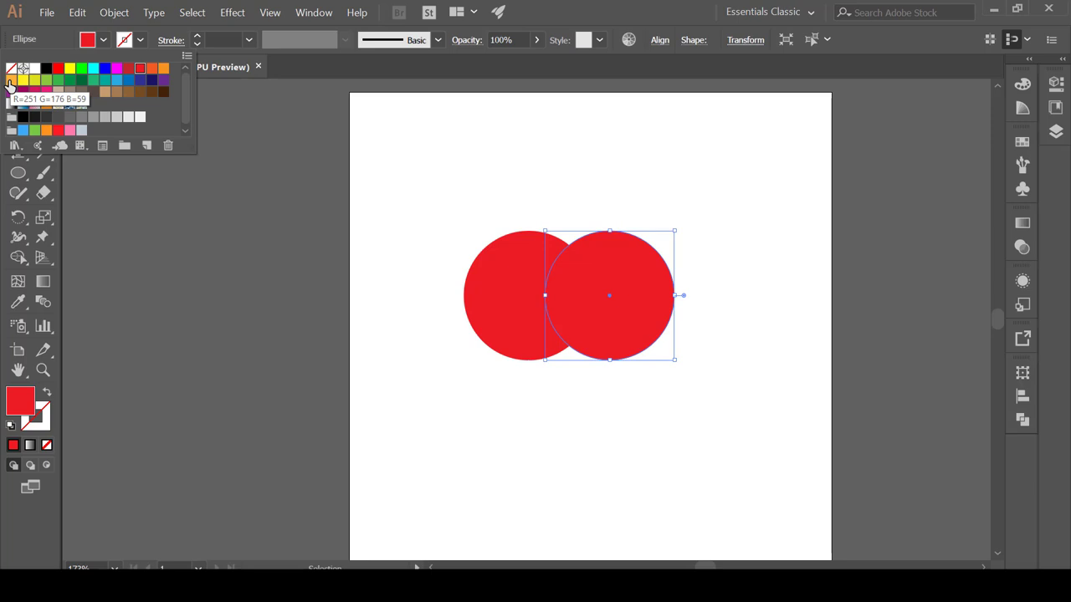
{"action": "left_click", "coordinate": [162, 70]}
{"action": "left_click", "coordinate": [590, 194]}
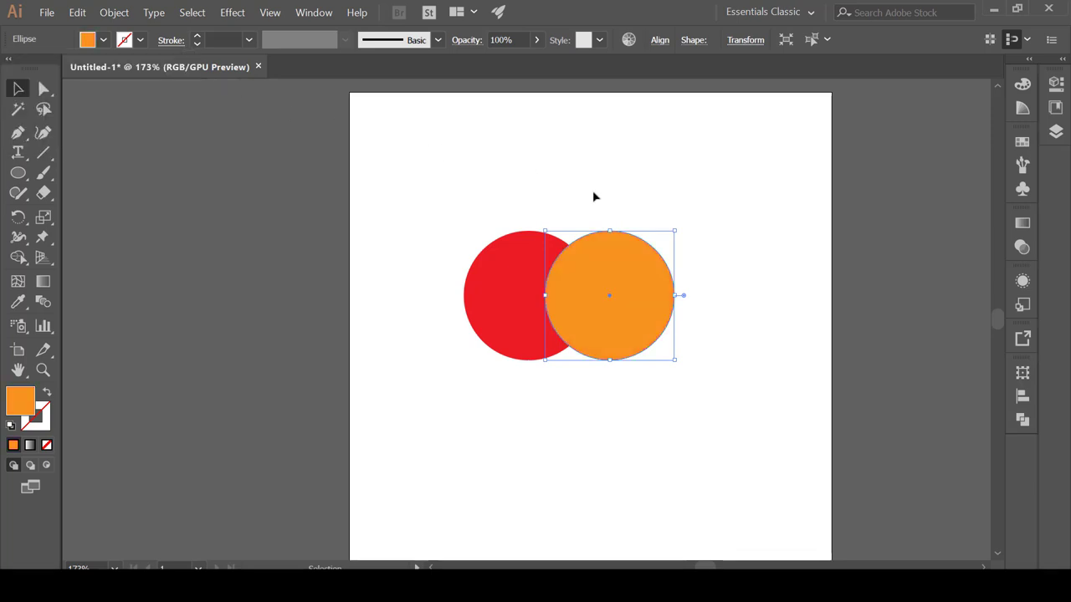
{"action": "left_click", "coordinate": [600, 201]}
Duplicate both overlapping circles straight down, placing the copied pair just below the originals.
{"action": "left_click_drag", "start_coordinate": [490, 234], "coordinate": [682, 372]}
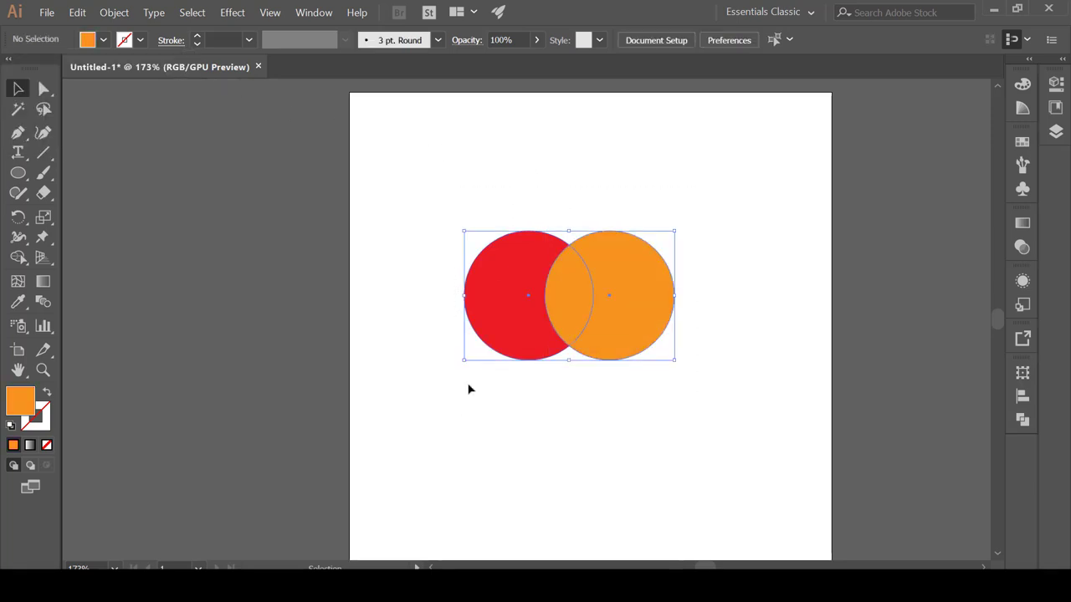
{"action": "left_click_drag", "start_coordinate": [537, 334], "coordinate": [537, 482]}
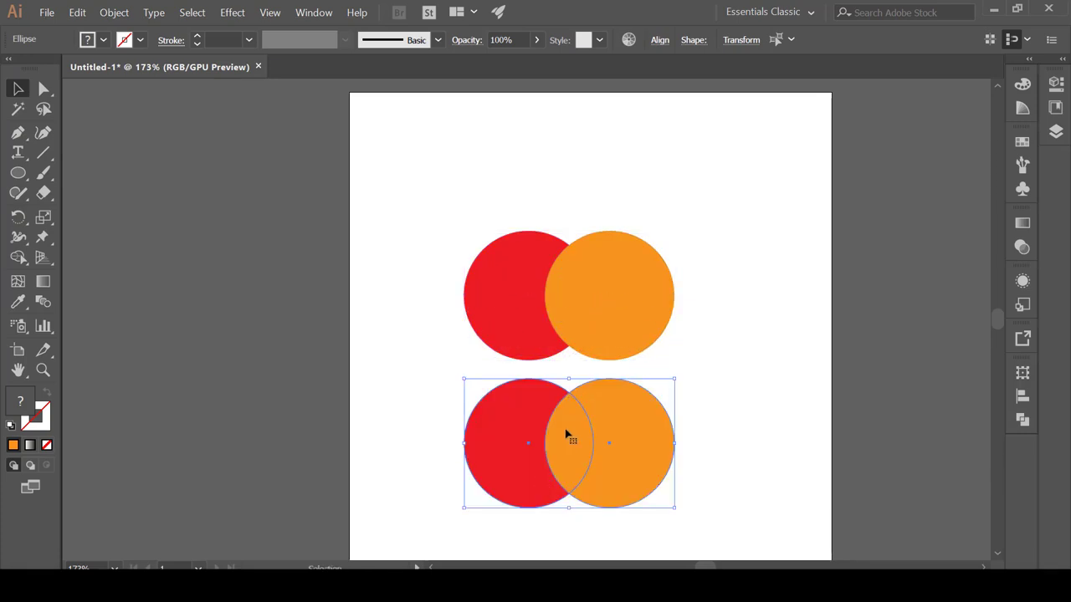
{"action": "left_click", "coordinate": [728, 377]}
Reduce the lower pair of circles to their overlapping lens shape with the Pathfinder Intersect mode.
{"action": "left_click", "coordinate": [631, 409]}
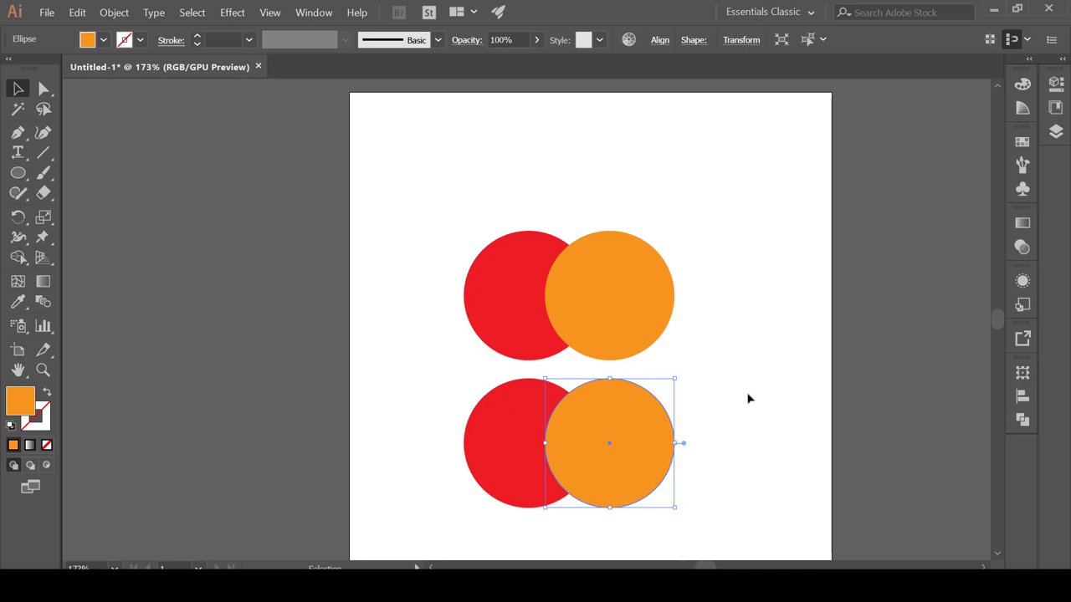
{"action": "left_click_drag", "start_coordinate": [739, 403], "coordinate": [444, 477]}
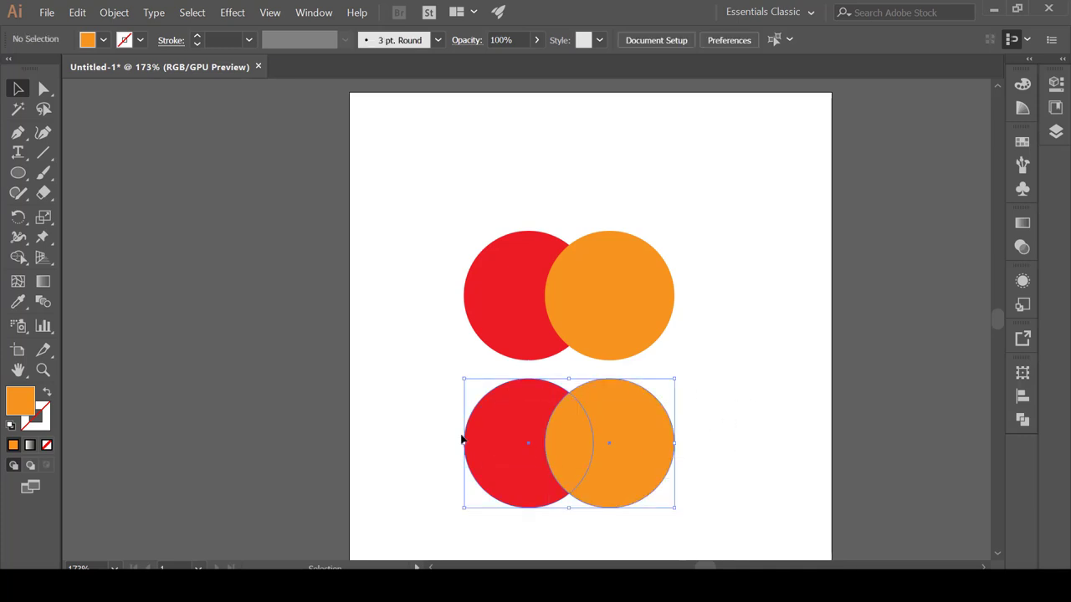
{"action": "left_click", "coordinate": [317, 14]}
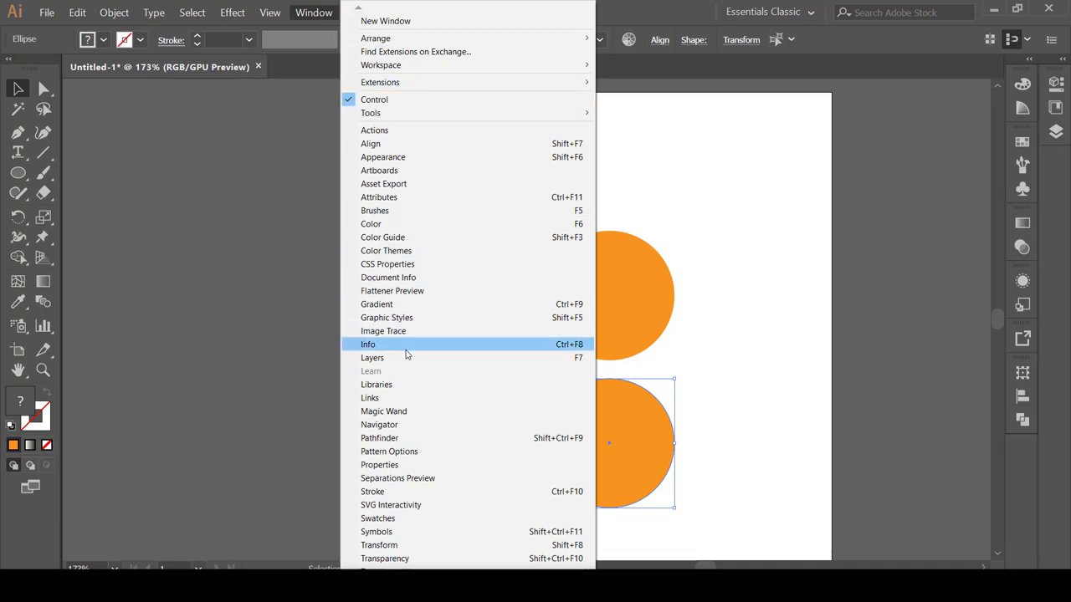
{"action": "left_click", "coordinate": [381, 438]}
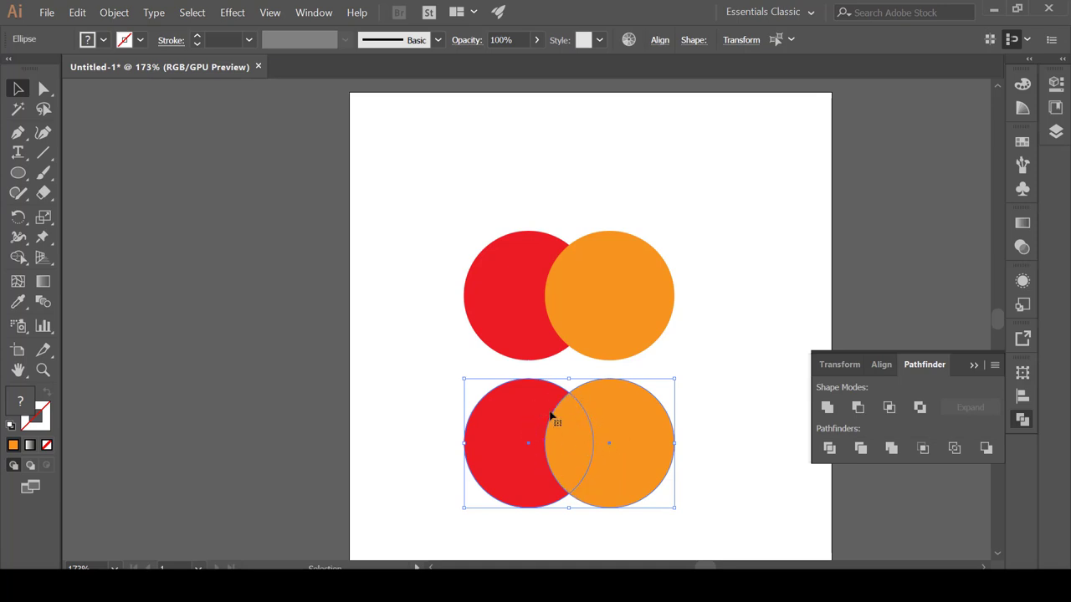
{"action": "left_click", "coordinate": [890, 410]}
{"action": "left_click", "coordinate": [974, 365]}
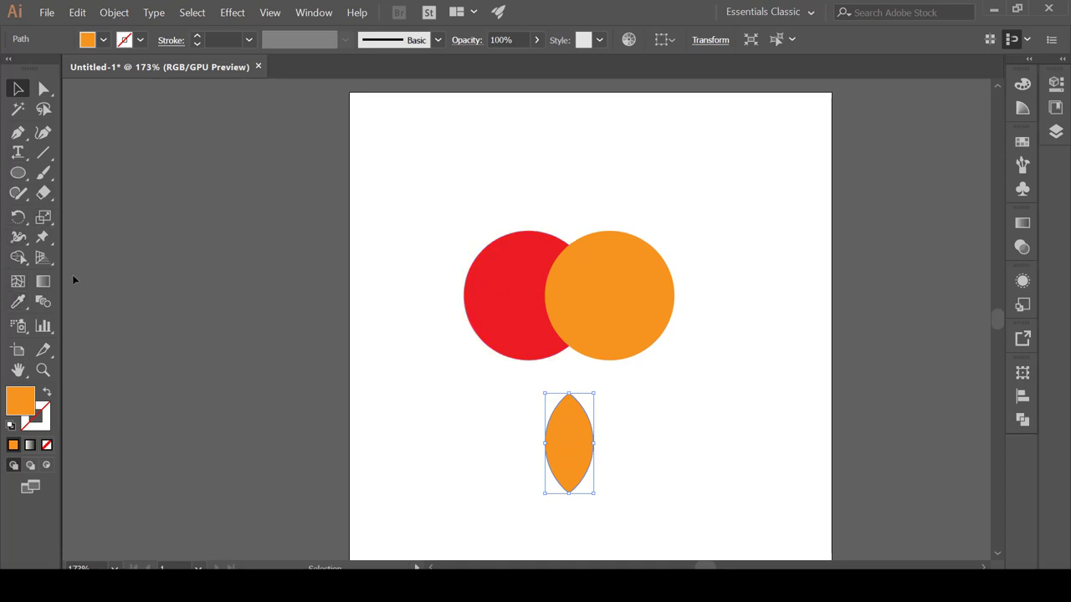
Recolor the lens shape with the red sampled from the upper red circle using the Eyedropper tool.
{"action": "left_click", "coordinate": [18, 304]}
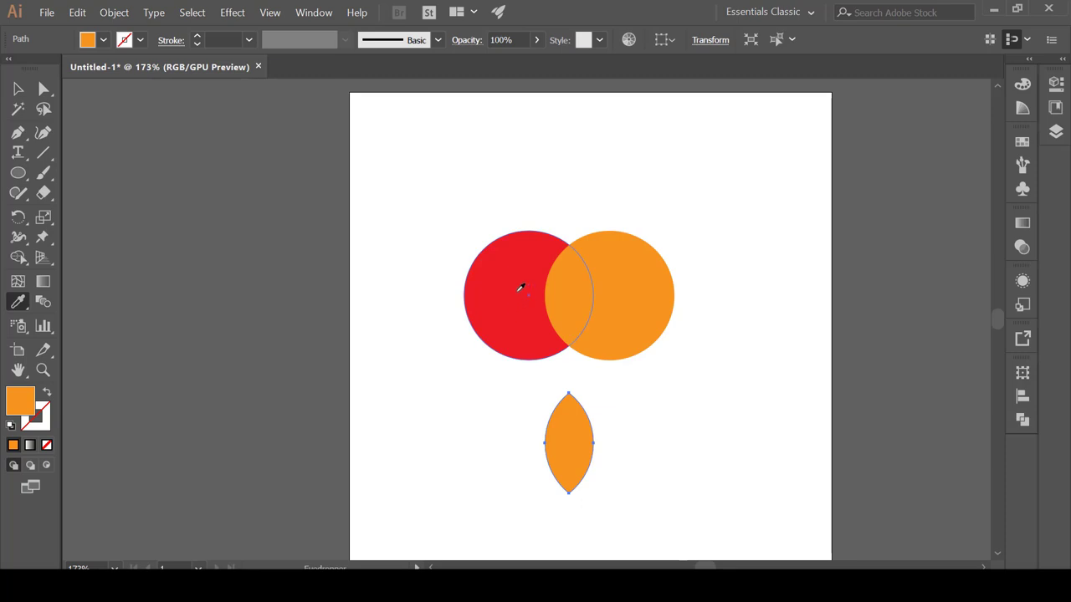
{"action": "left_click", "coordinate": [519, 290]}
{"action": "left_click", "coordinate": [16, 87]}
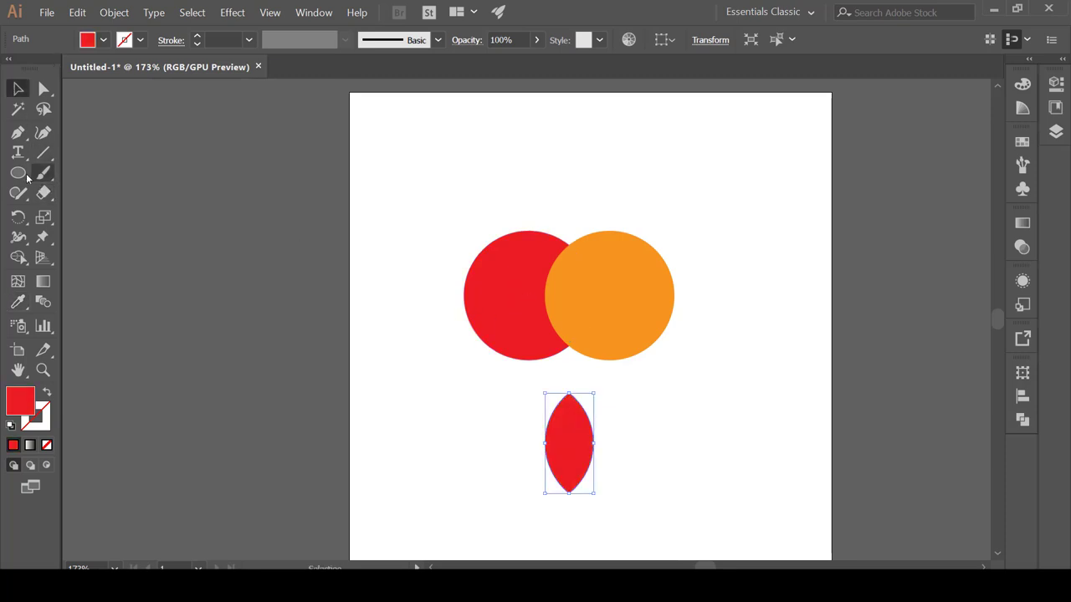
Draw a thin horizontal rectangle across the upper tip of the lens, extending past both sides, and fill it with orange.
{"action": "left_click", "coordinate": [27, 175]}
{"action": "left_click", "coordinate": [80, 176]}
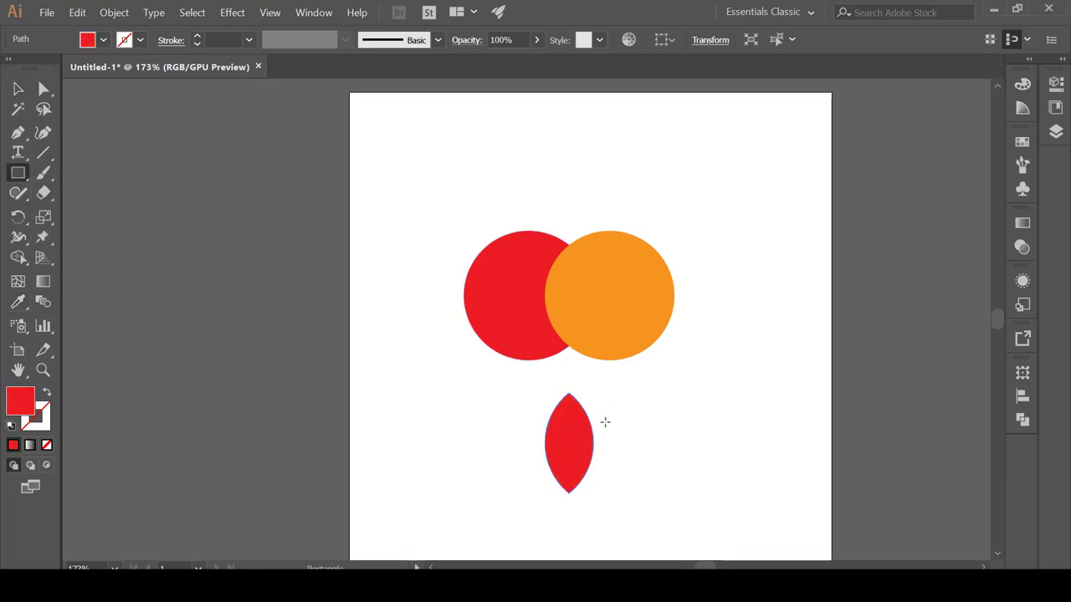
{"action": "left_click_drag", "start_coordinate": [537, 400], "coordinate": [607, 405]}
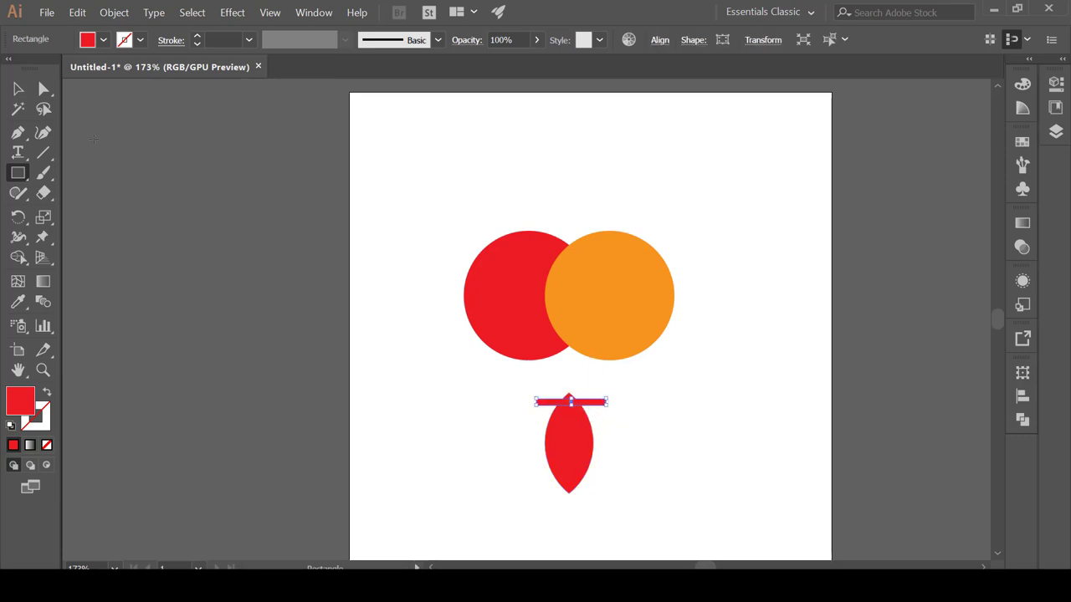
{"action": "left_click", "coordinate": [103, 39]}
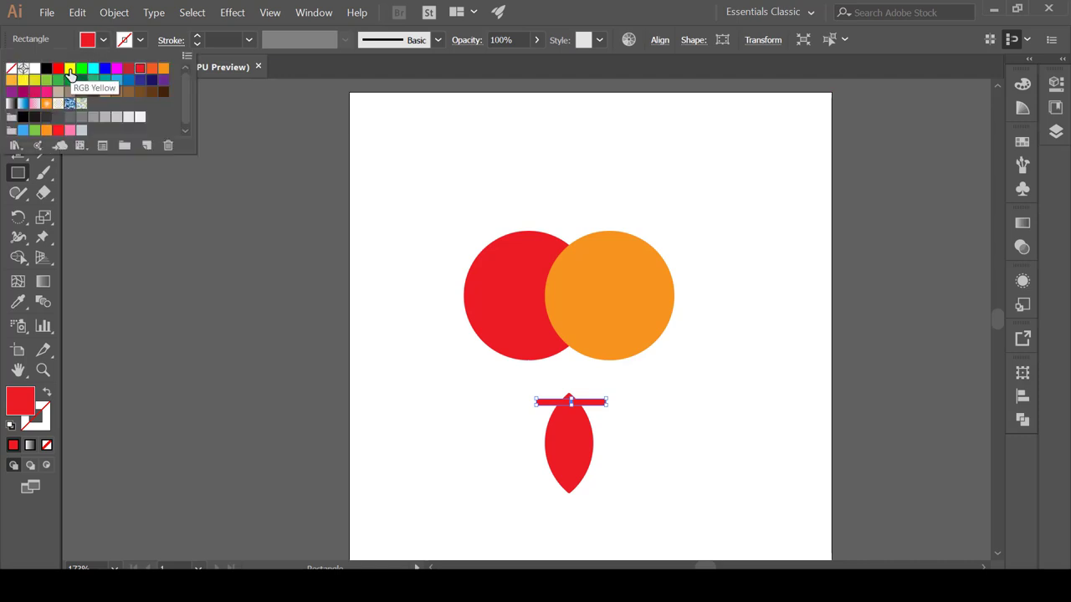
{"action": "left_click", "coordinate": [163, 68]}
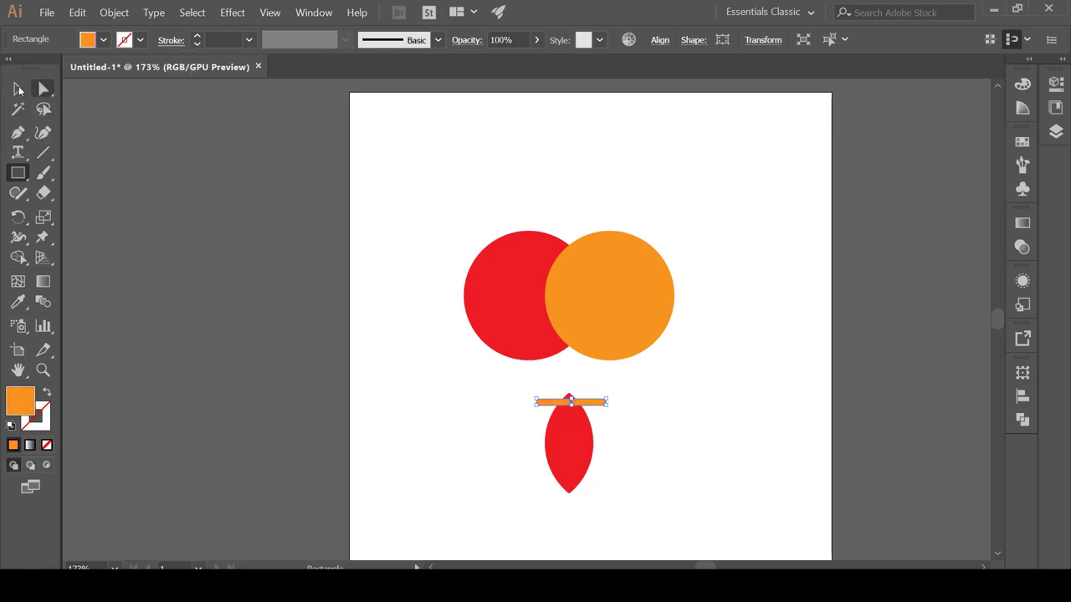
Duplicate the orange bar downward, leaving a narrow gap between the bar and its copy.
{"action": "left_click", "coordinate": [17, 87]}
{"action": "scroll", "coordinate": [535, 487], "scroll_direction": "up", "scroll_amount": 2}
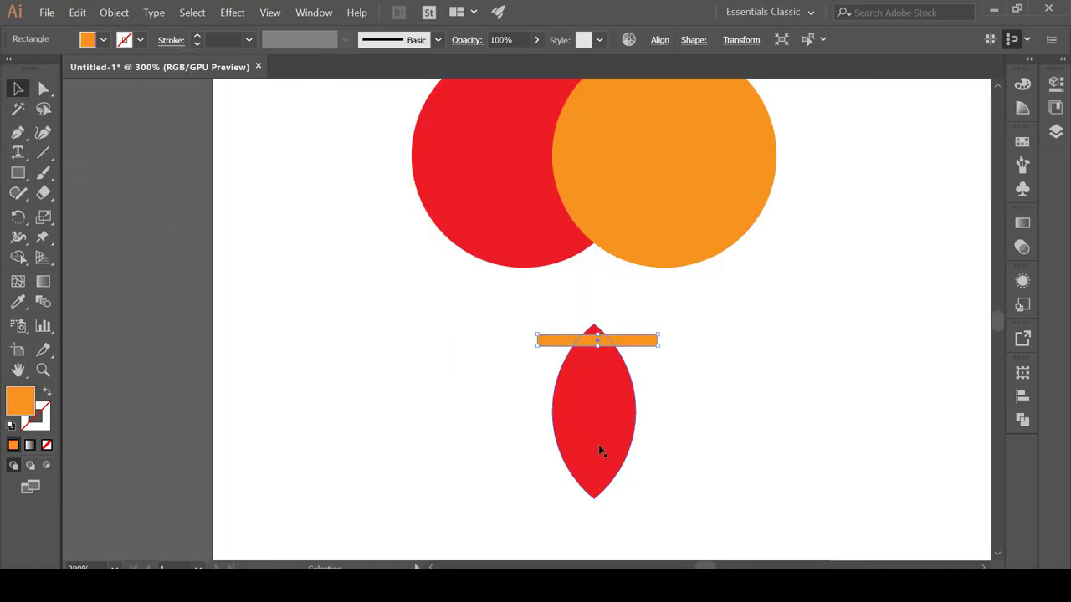
{"action": "scroll", "coordinate": [599, 447], "scroll_direction": "down", "scroll_amount": 1}
{"action": "scroll", "coordinate": [643, 349], "scroll_direction": "up", "scroll_amount": 3}
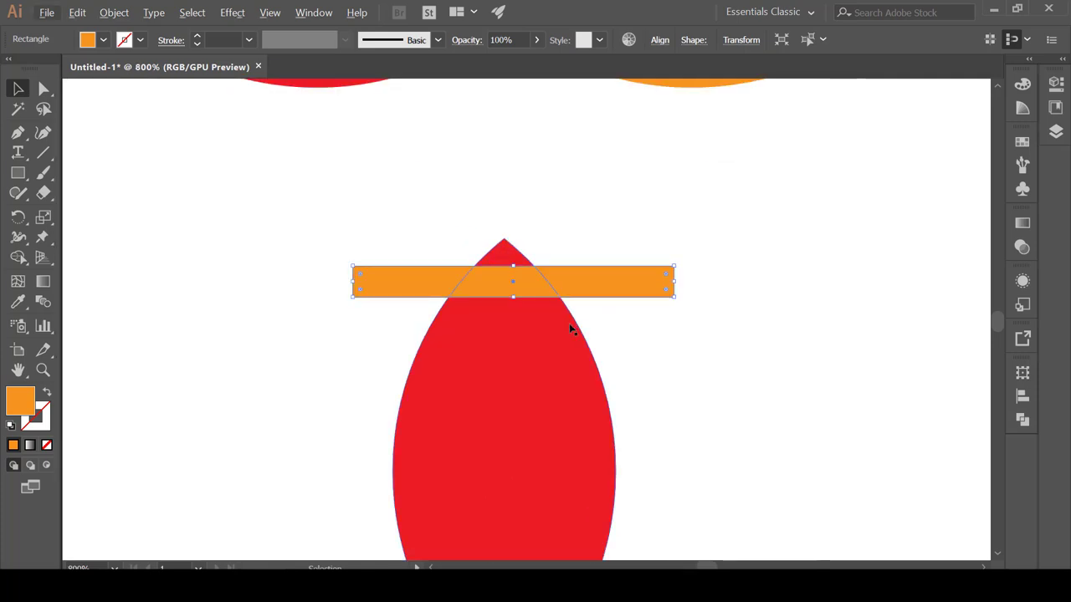
{"action": "scroll", "coordinate": [569, 328], "scroll_direction": "down", "scroll_amount": 1}
{"action": "scroll", "coordinate": [572, 342], "scroll_direction": "down", "scroll_amount": 2}
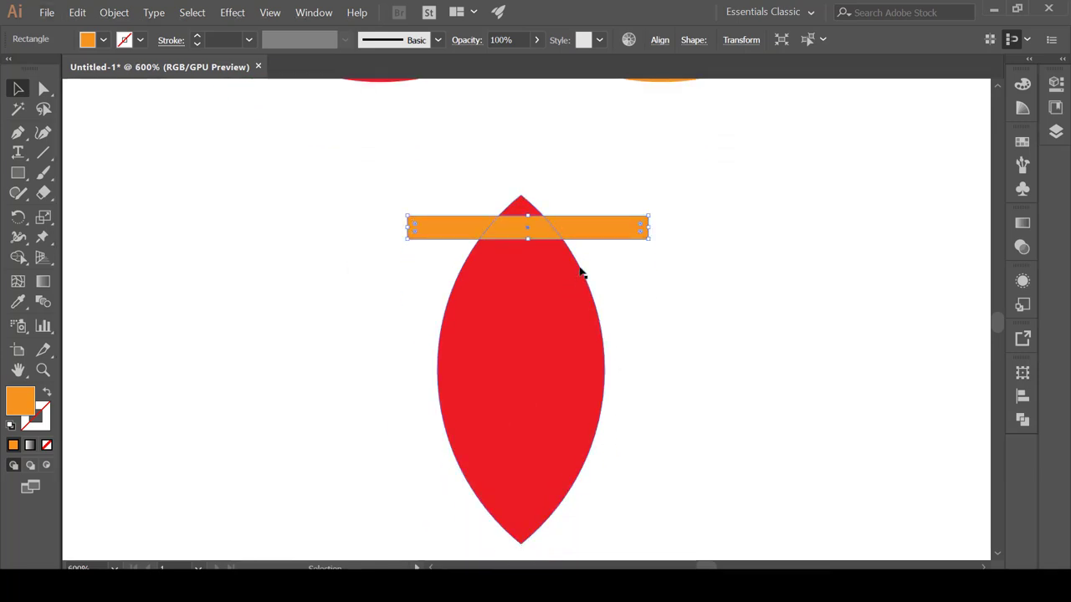
{"action": "left_click_drag", "start_coordinate": [596, 234], "coordinate": [599, 273]}
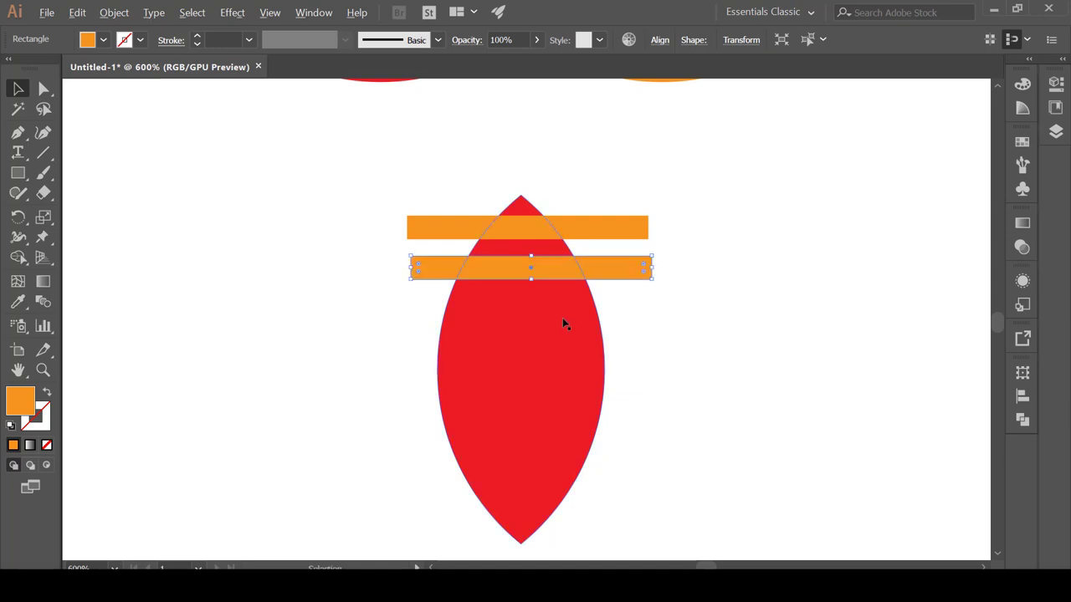
Repeat the bar duplication with Transform Again until eight evenly spaced orange bars run down the lens.
{"action": "scroll", "coordinate": [555, 313], "scroll_direction": "down", "scroll_amount": 1}
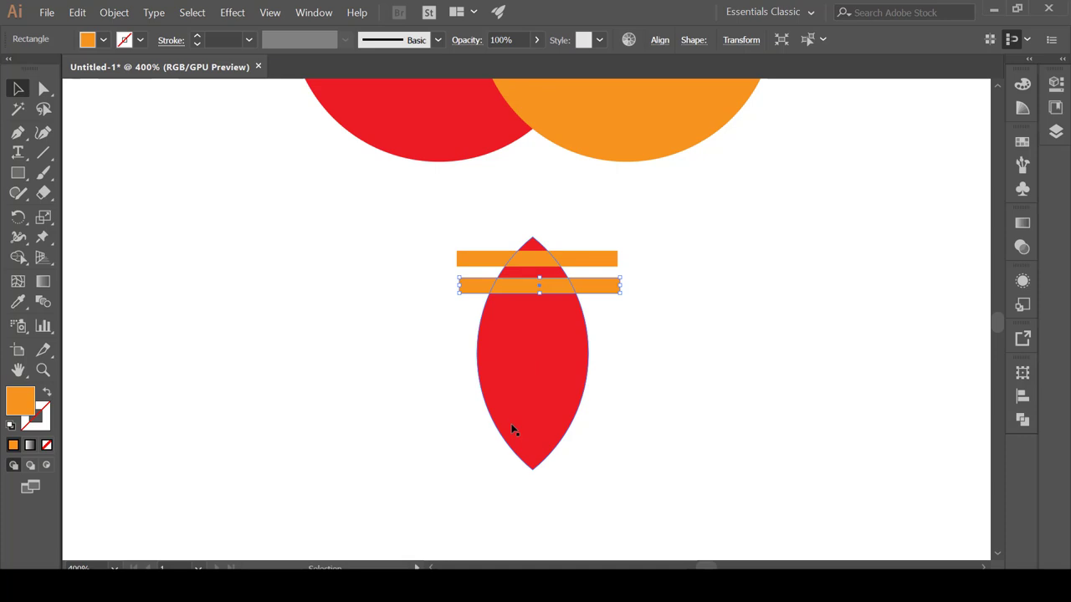
{"action": "key", "text": "a"}
{"action": "key", "text": "ctrl+d"}
{"action": "key", "text": "ctrl+d"}
{"action": "key", "text": "ctrl+d"}
{"action": "key", "text": "ctrl+d"}
{"action": "key", "text": "ctrl+d"}
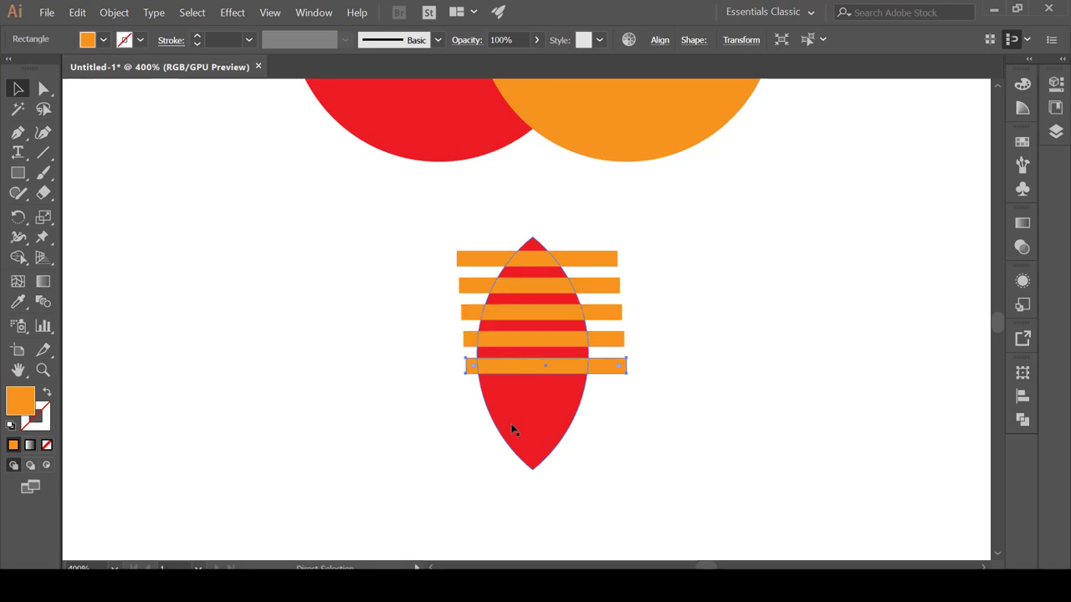
{"action": "key", "text": "ctrl+d"}
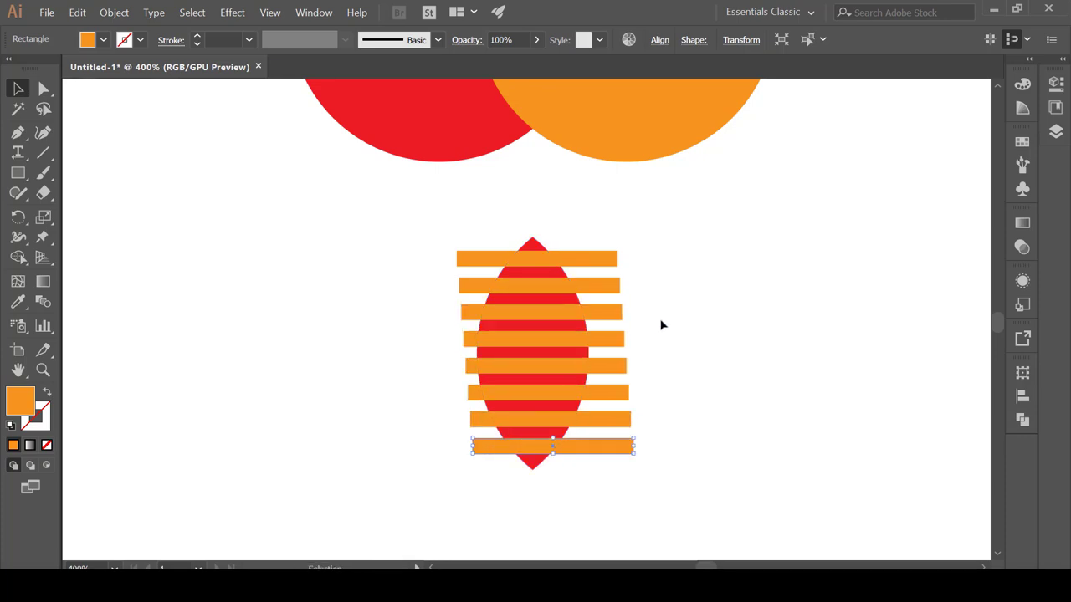
Cut the eight orange bars out of the red lens with the Pathfinder Minus Front mode, leaving horizontal red stripes.
{"action": "key", "text": "v"}
{"action": "left_click", "coordinate": [695, 308]}
{"action": "left_click_drag", "start_coordinate": [688, 229], "coordinate": [361, 508]}
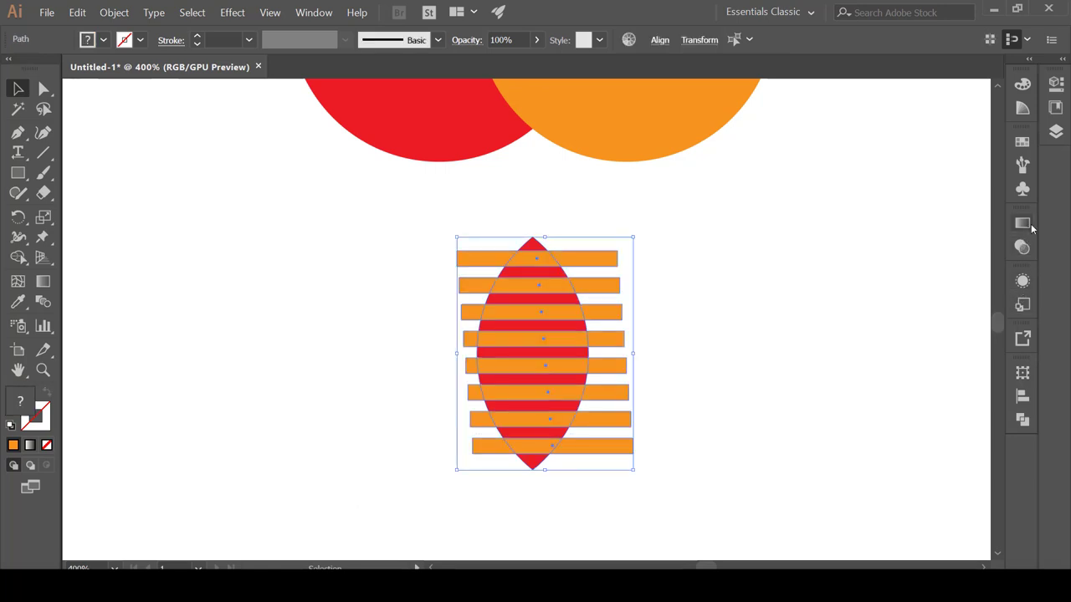
{"action": "left_click", "coordinate": [1022, 415]}
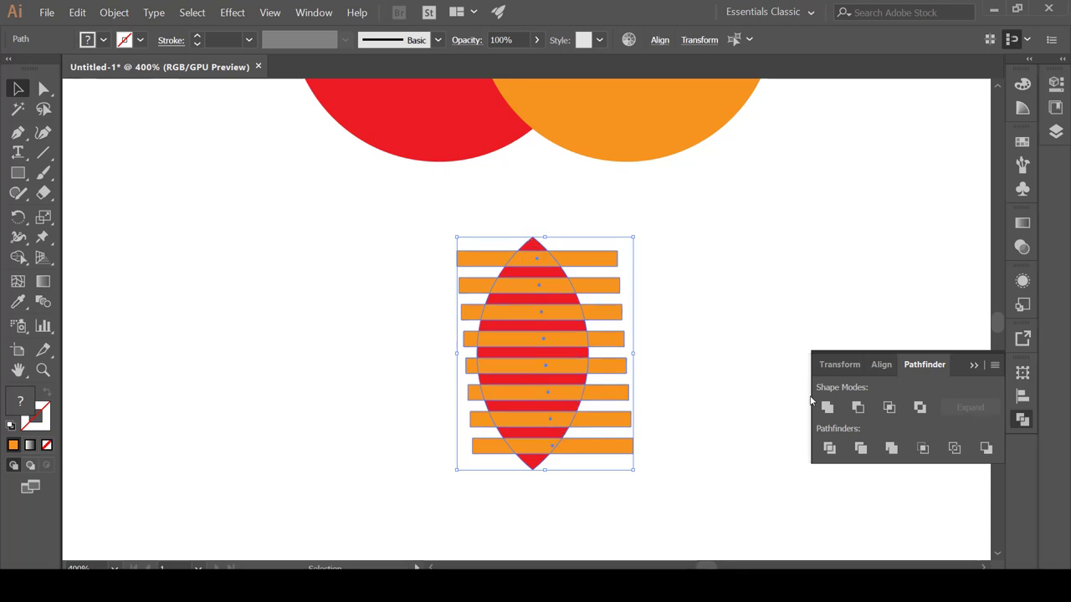
{"action": "left_click", "coordinate": [857, 407]}
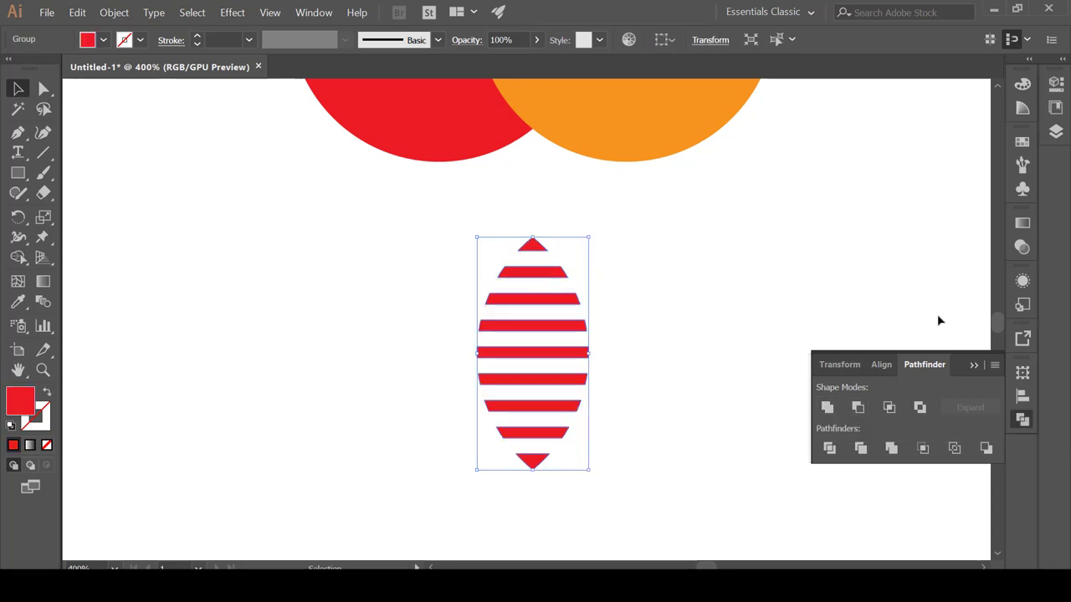
Move the striped red lens up so it exactly covers the overlap of the red and orange circles.
{"action": "left_click", "coordinate": [869, 299]}
{"action": "key", "text": "ctrl+minus"}
{"action": "key", "text": "ctrl+minus"}
{"action": "key", "text": "ctrl+minus"}
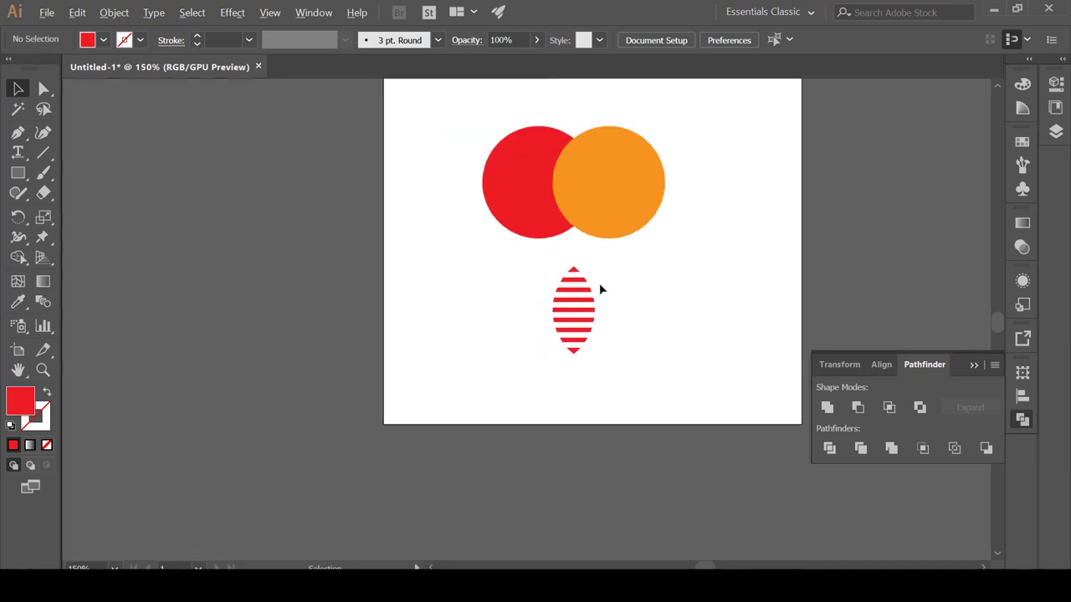
{"action": "scroll", "coordinate": [599, 287], "scroll_direction": "up", "scroll_amount": 2}
{"action": "key", "text": "ctrl+plus"}
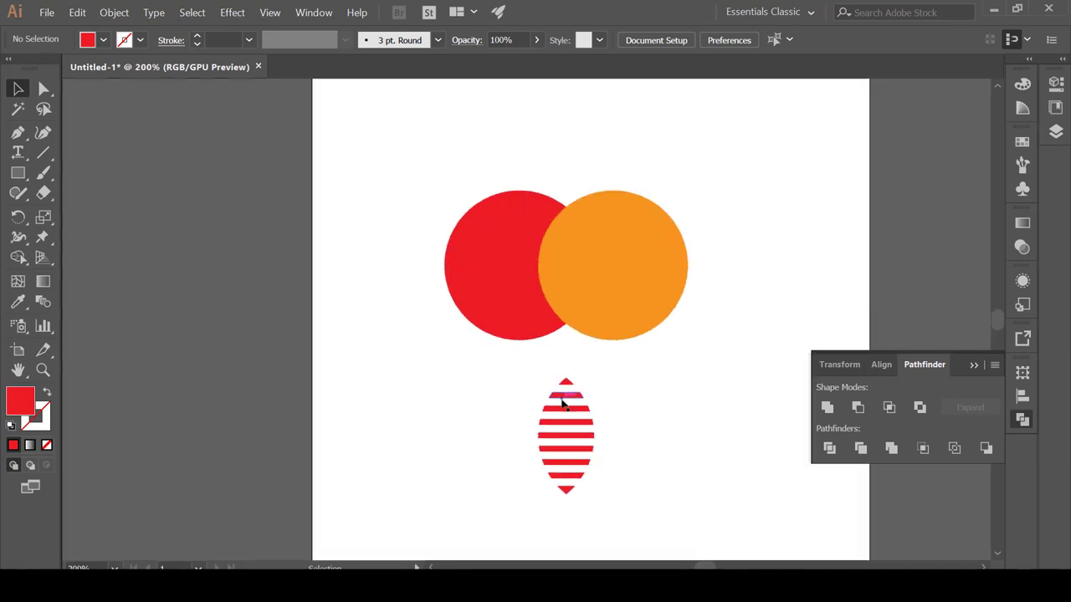
{"action": "left_click", "coordinate": [572, 395]}
{"action": "left_click_drag", "start_coordinate": [580, 393], "coordinate": [576, 234]}
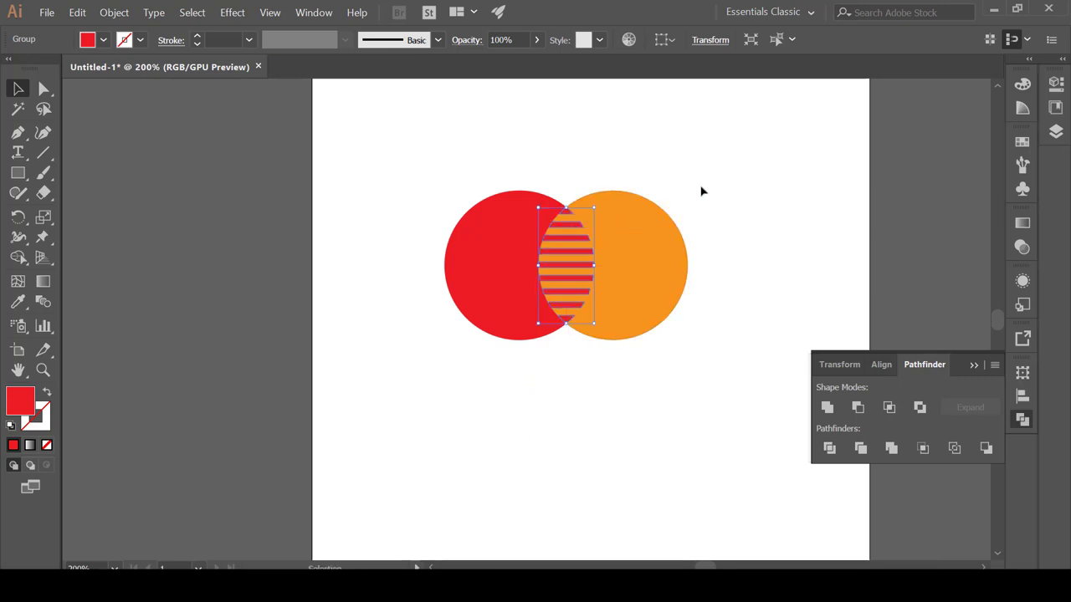
{"action": "left_click", "coordinate": [749, 206]}
{"action": "left_click", "coordinate": [977, 365]}
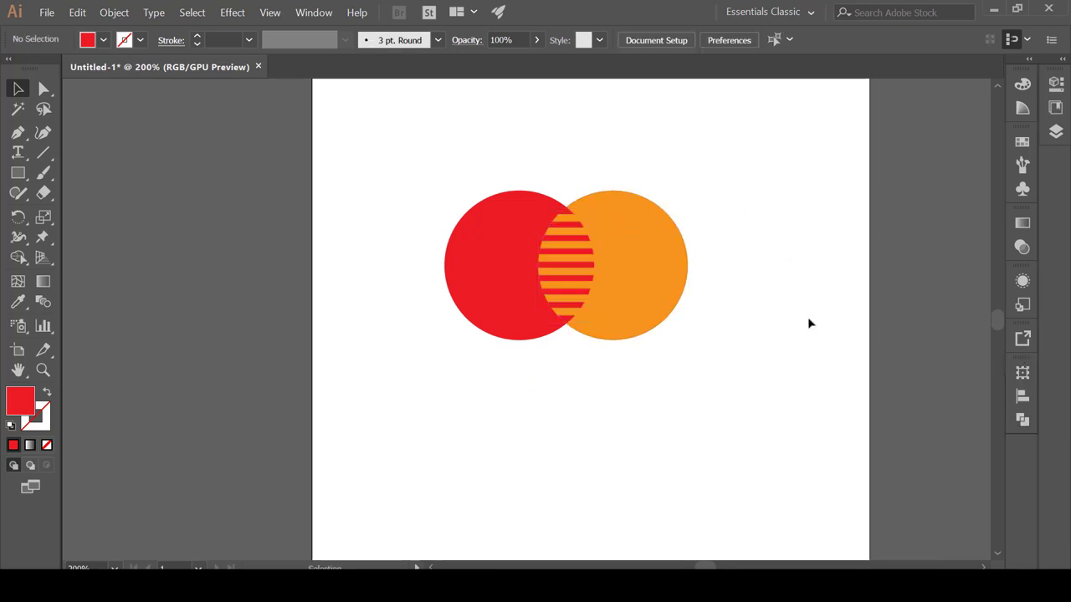
Create a wide text area below the circles and enter "Master Card".
{"action": "scroll", "coordinate": [515, 306], "scroll_direction": "up", "scroll_amount": 1}
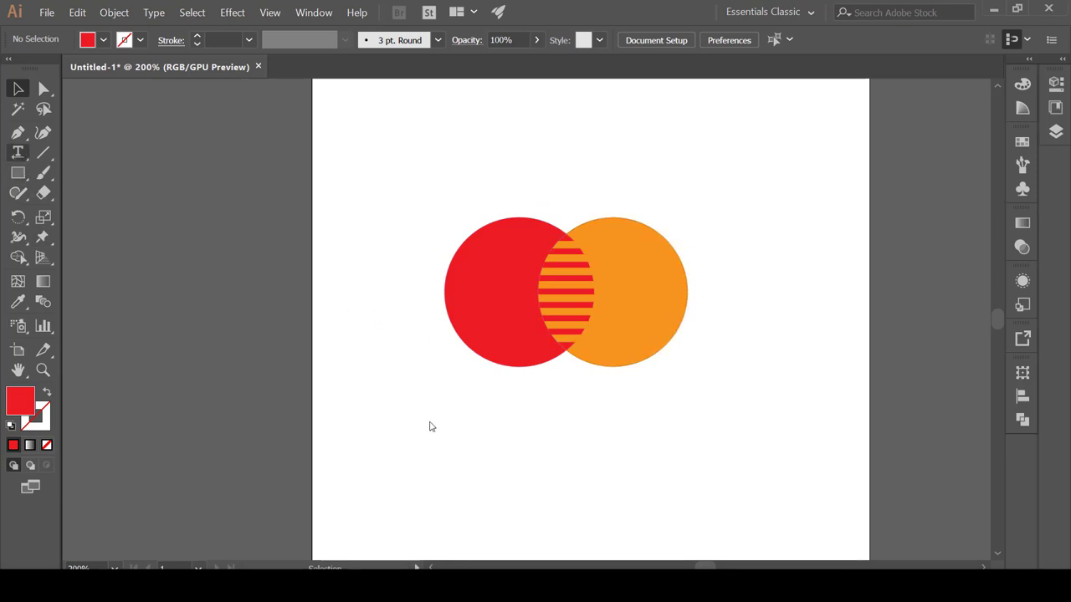
{"action": "scroll", "coordinate": [431, 427], "scroll_direction": "down", "scroll_amount": 1}
{"action": "left_click_drag", "start_coordinate": [401, 392], "coordinate": [771, 500]}
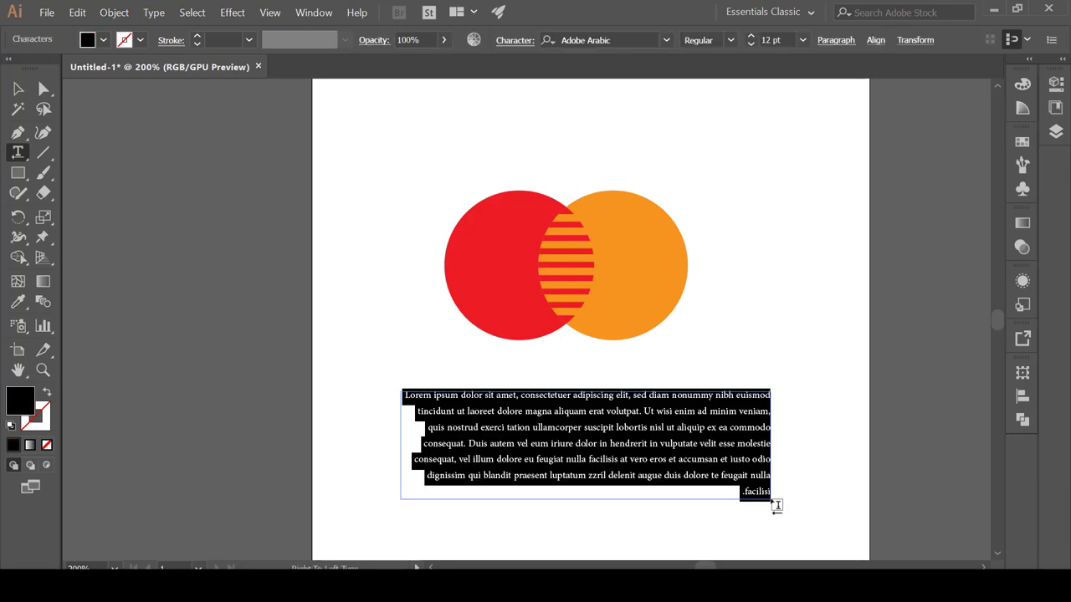
{"action": "type", "text": "Mas"}
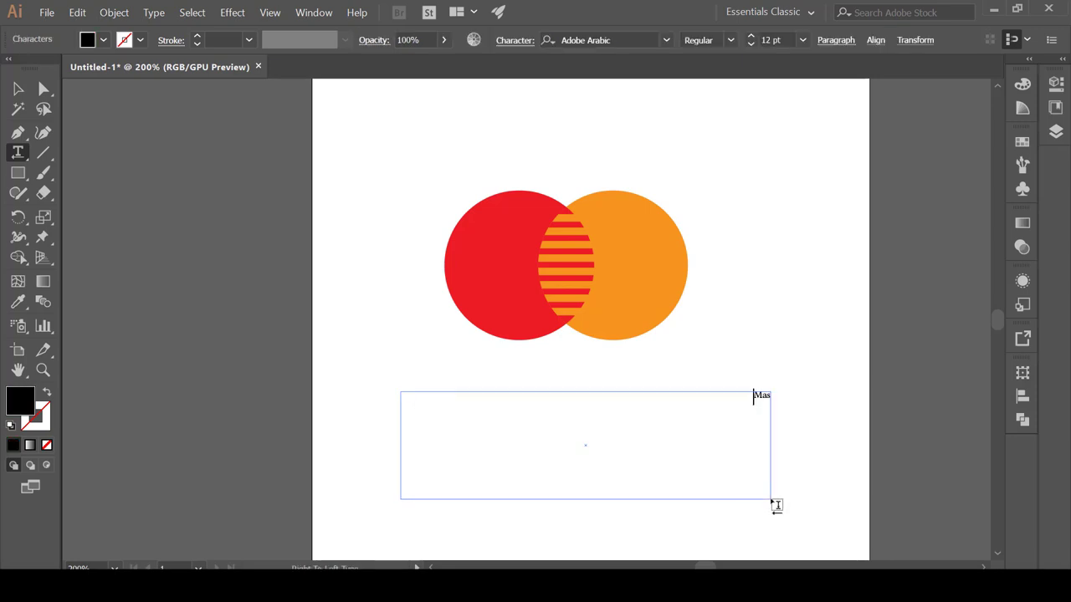
{"action": "type", "text": "ter Card"}
Set the whole "Master Card" text to 50 pt in the Bold style.
{"action": "key", "text": "ctrl+a"}
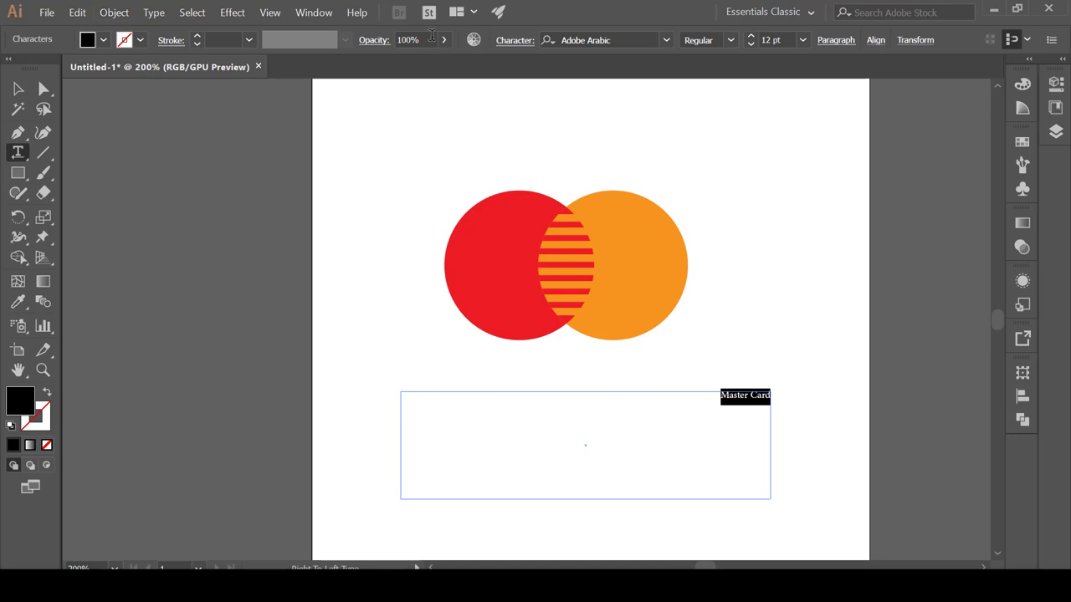
{"action": "left_click", "coordinate": [766, 40]}
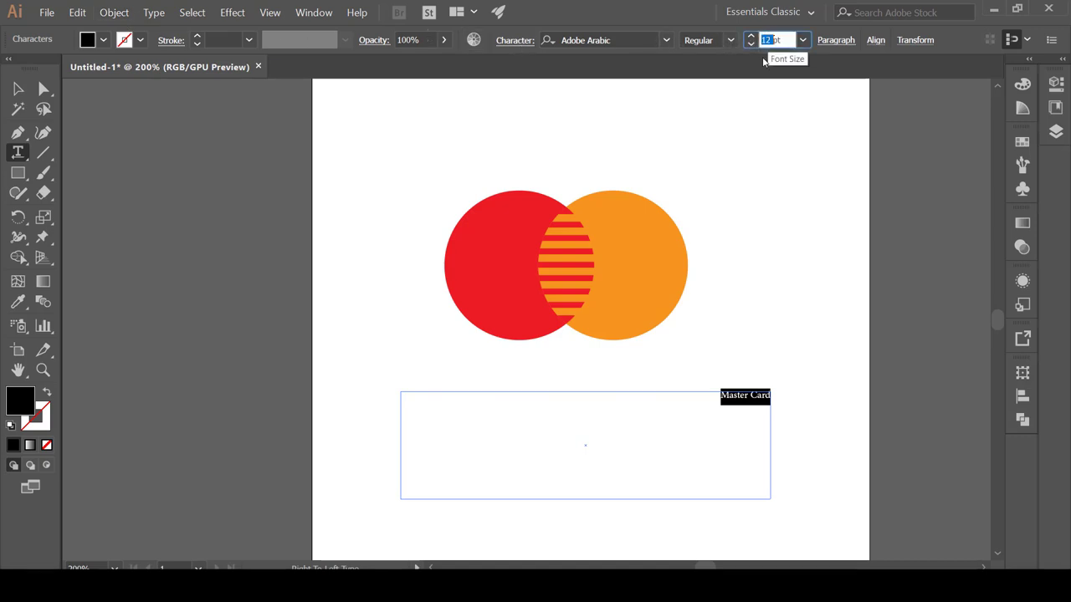
{"action": "type", "text": "1"}
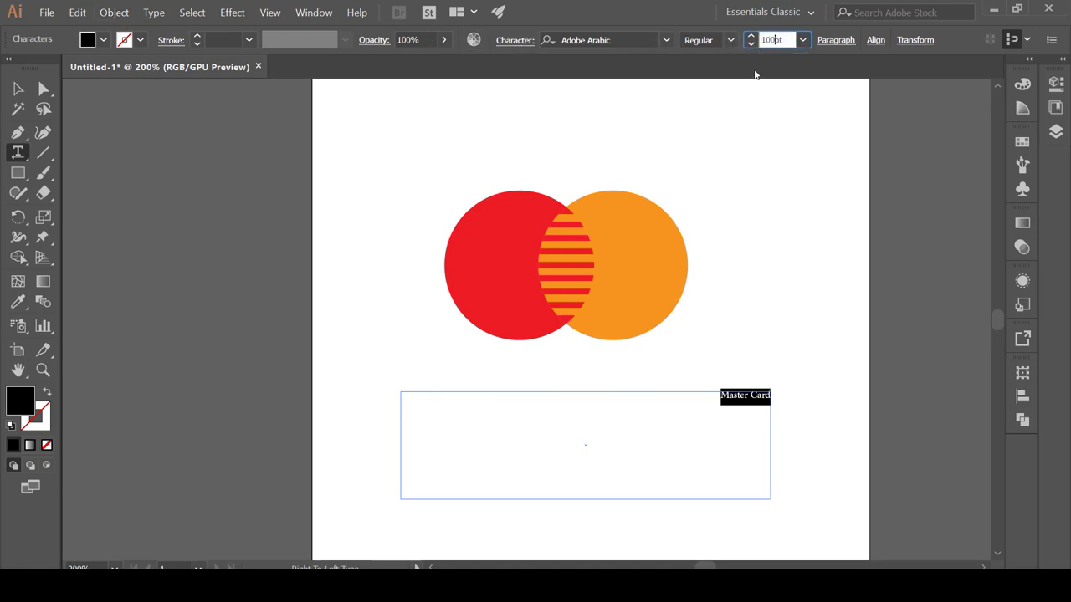
{"action": "type", "text": "00"}
{"action": "key", "text": "Return"}
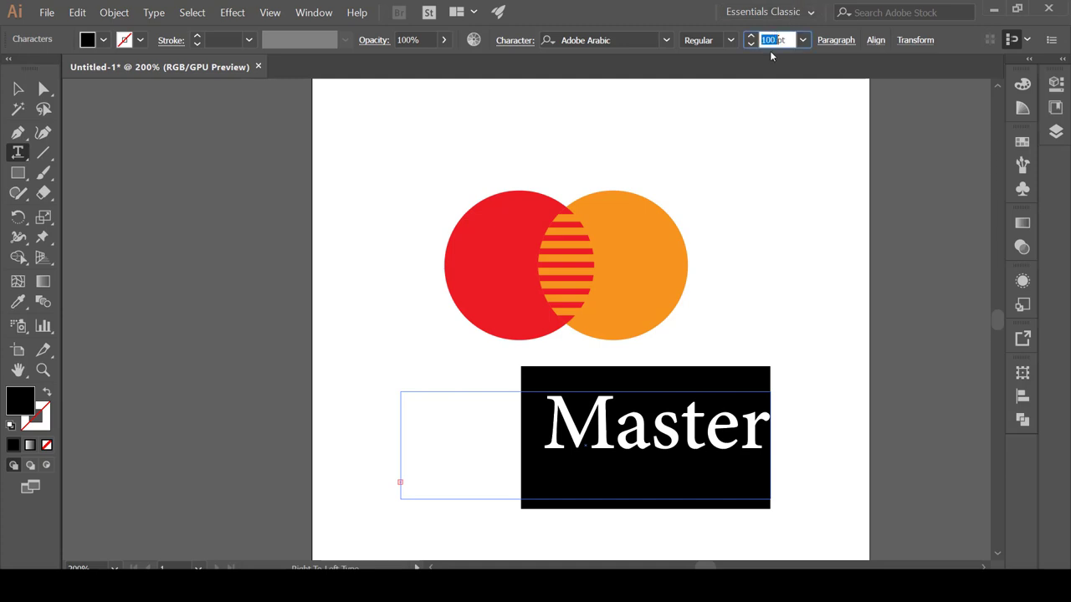
{"action": "type", "text": "50"}
{"action": "key", "text": "Return"}
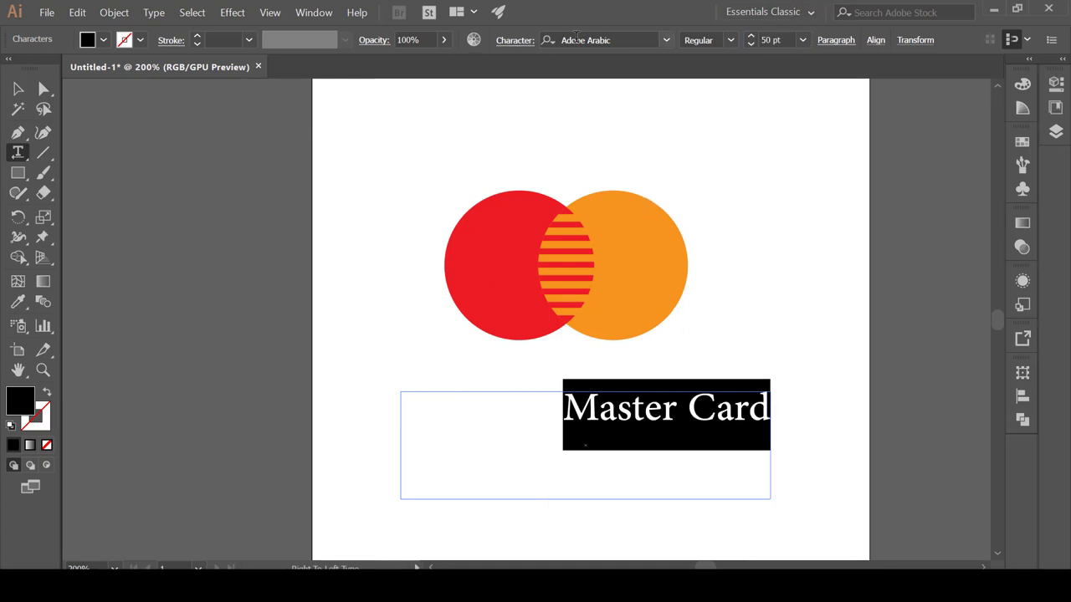
{"action": "left_click", "coordinate": [731, 39]}
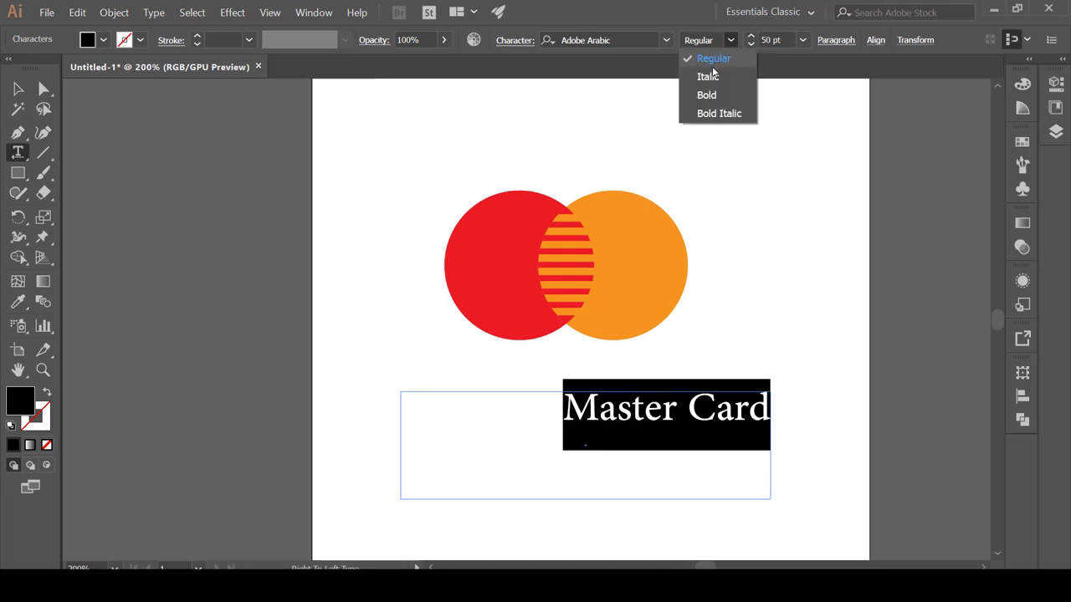
{"action": "left_click", "coordinate": [705, 93]}
Move the "Master Card" text onto the circles, centring it across the striped overlap.
{"action": "left_click", "coordinate": [16, 90]}
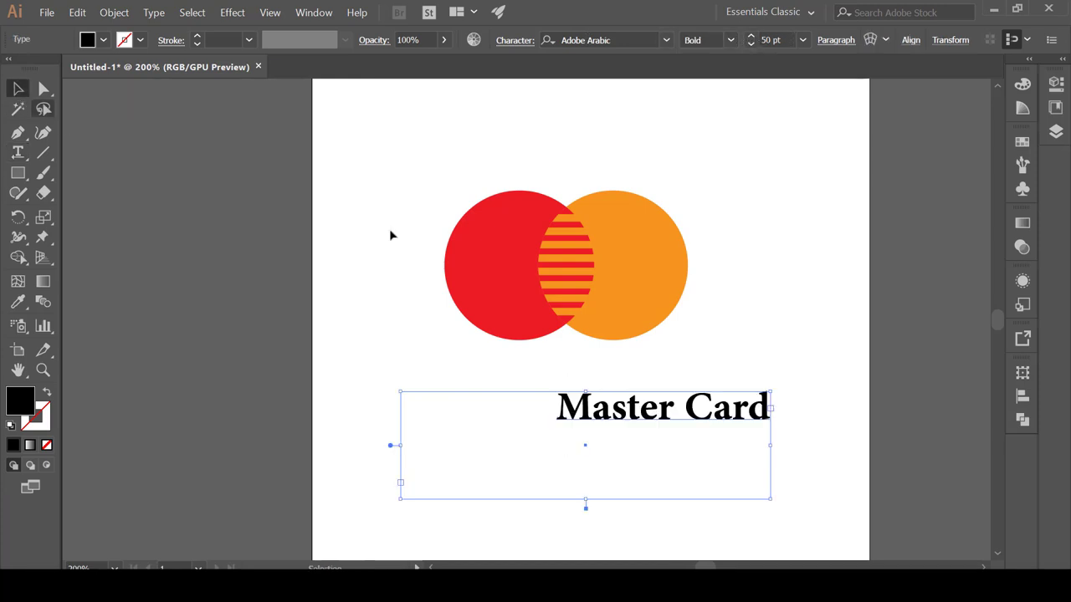
{"action": "left_click_drag", "start_coordinate": [649, 421], "coordinate": [552, 276]}
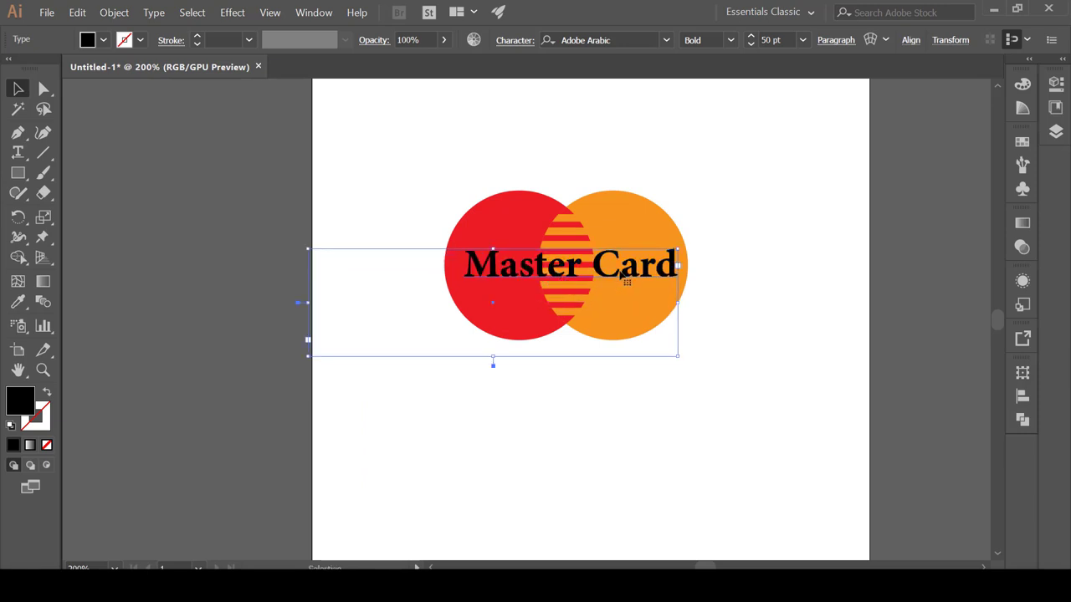
{"action": "left_click_drag", "start_coordinate": [653, 281], "coordinate": [646, 281]}
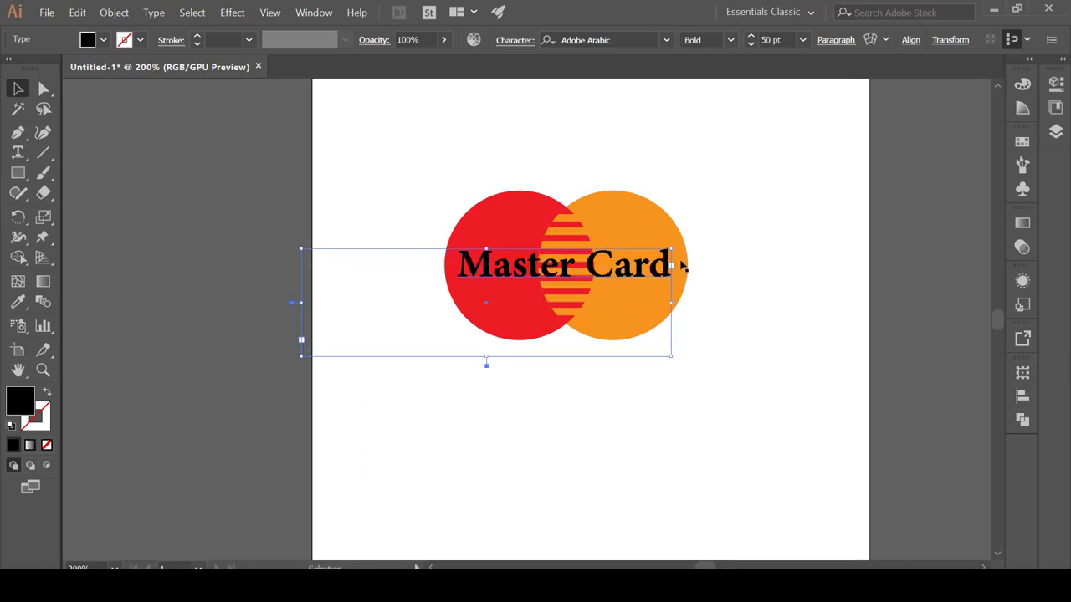
{"action": "left_click", "coordinate": [769, 228]}
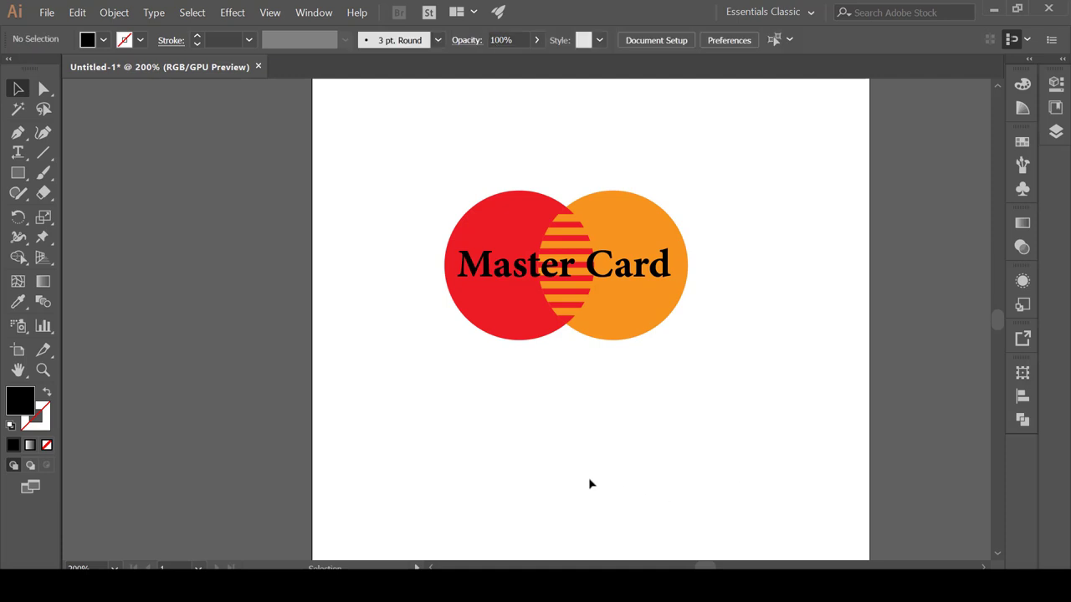
Fill the whole "Master Card" text with white and nudge it slightly sideways to fine-tune its centring.
{"action": "key", "text": "t"}
{"action": "left_click", "coordinate": [544, 260]}
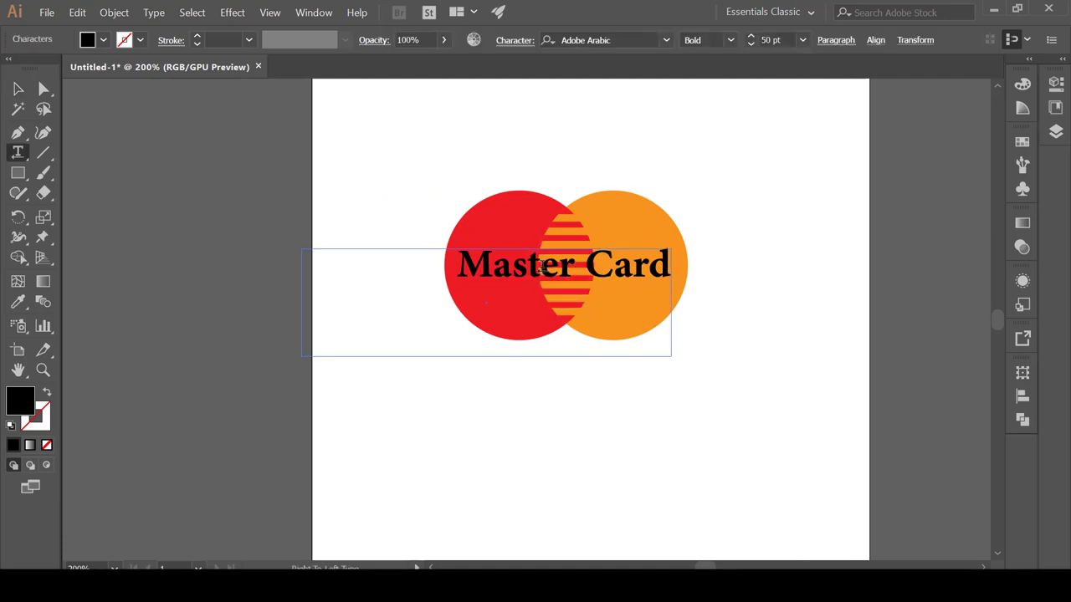
{"action": "double_click", "coordinate": [542, 256]}
{"action": "triple_click", "coordinate": [598, 261]}
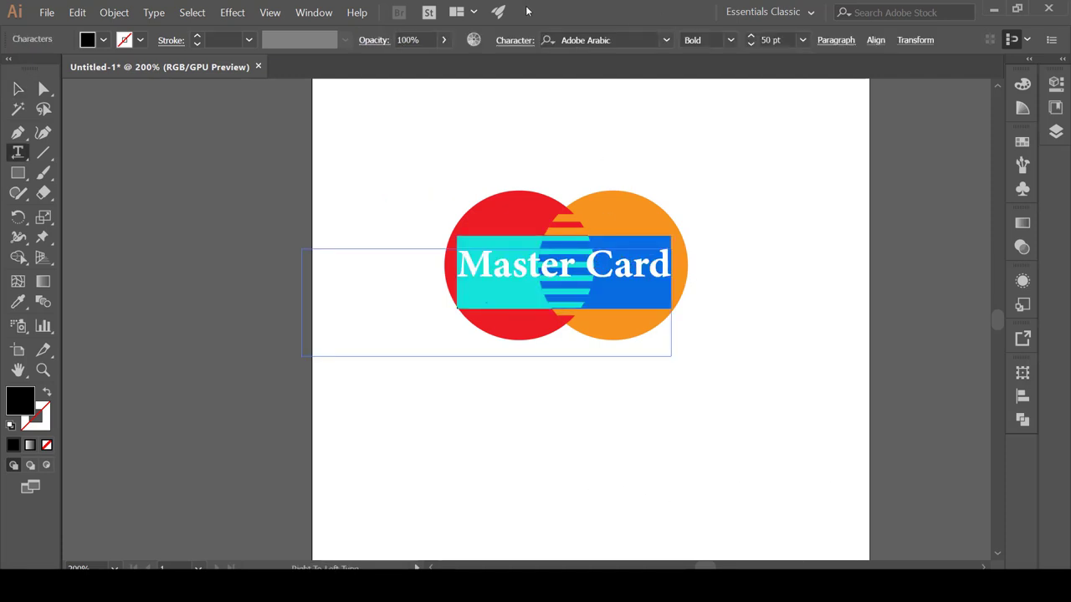
{"action": "left_click", "coordinate": [103, 39]}
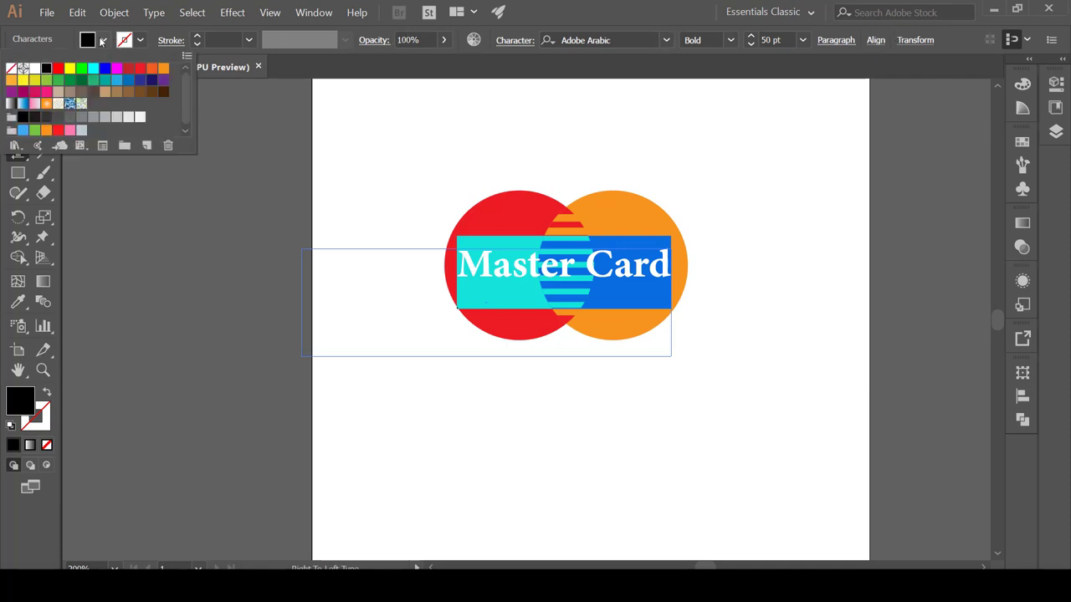
{"action": "left_click", "coordinate": [33, 71]}
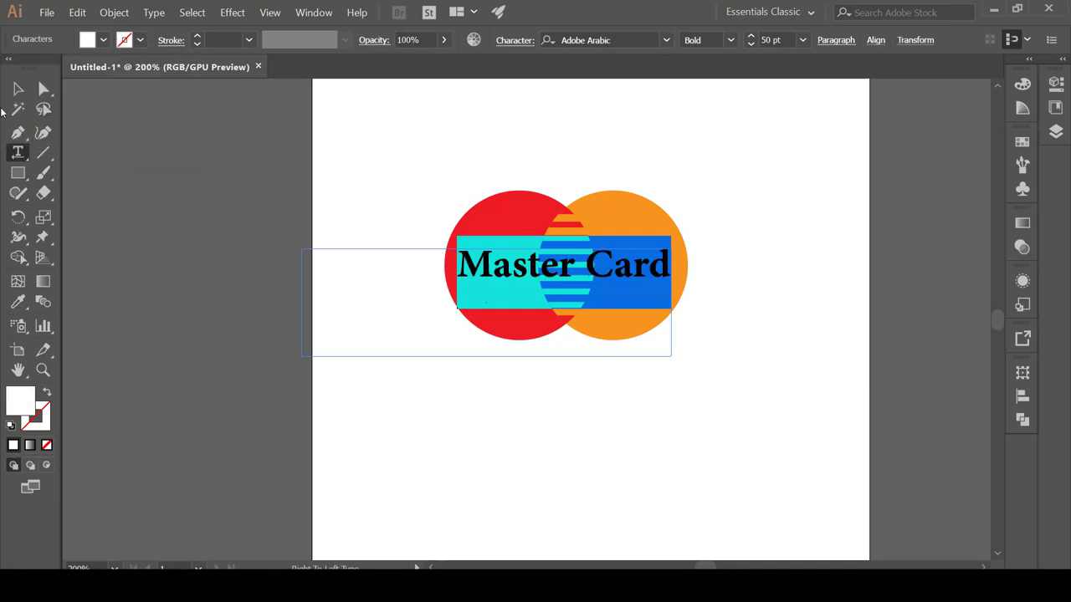
{"action": "left_click", "coordinate": [19, 90]}
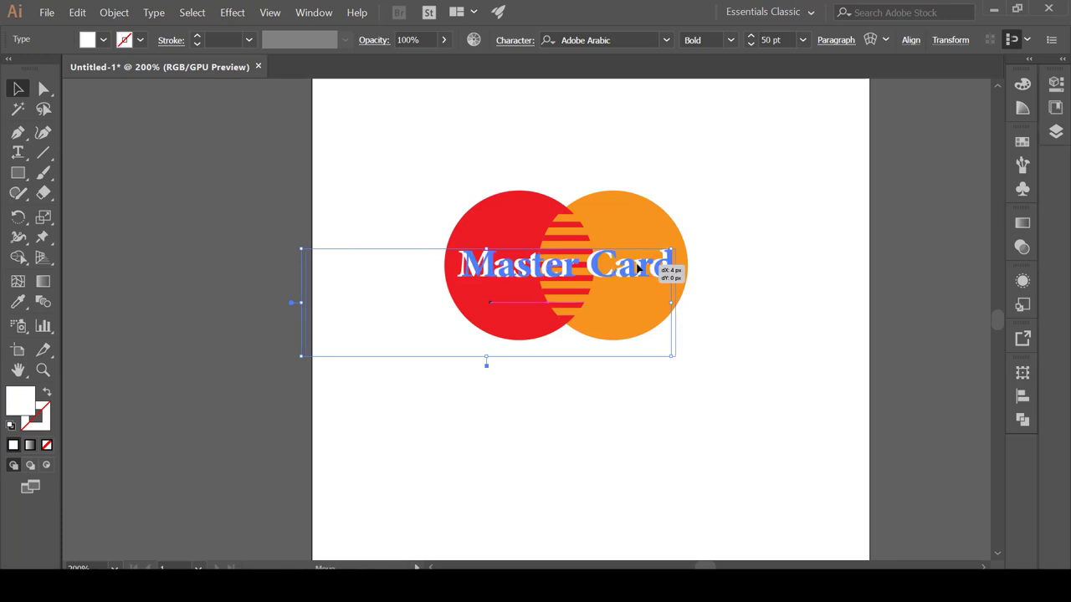
{"action": "left_click_drag", "start_coordinate": [636, 268], "coordinate": [630, 267]}
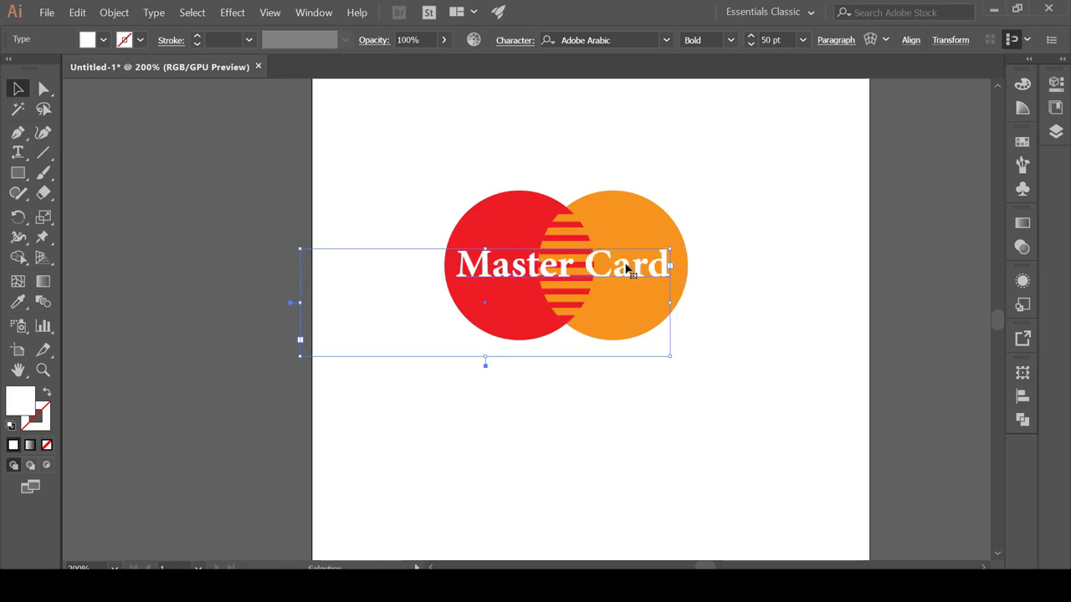
Open the Drop Shadow effect for the white text and turn on its preview.
{"action": "key", "text": "alt+c"}
{"action": "left_click", "coordinate": [645, 9]}
{"action": "left_click", "coordinate": [232, 13]}
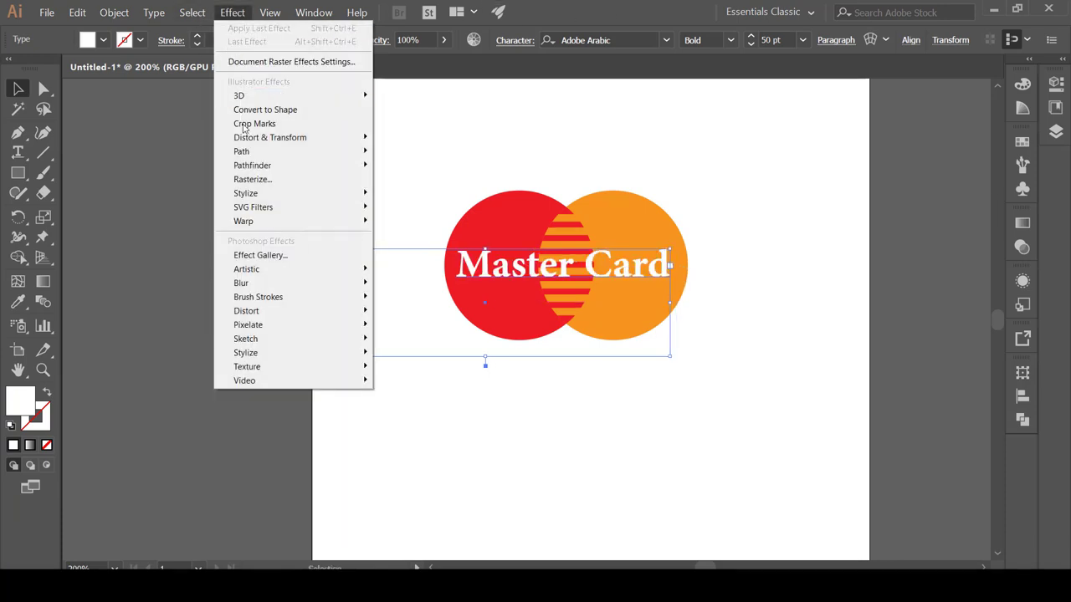
{"action": "mouse_move", "coordinate": [275, 199]}
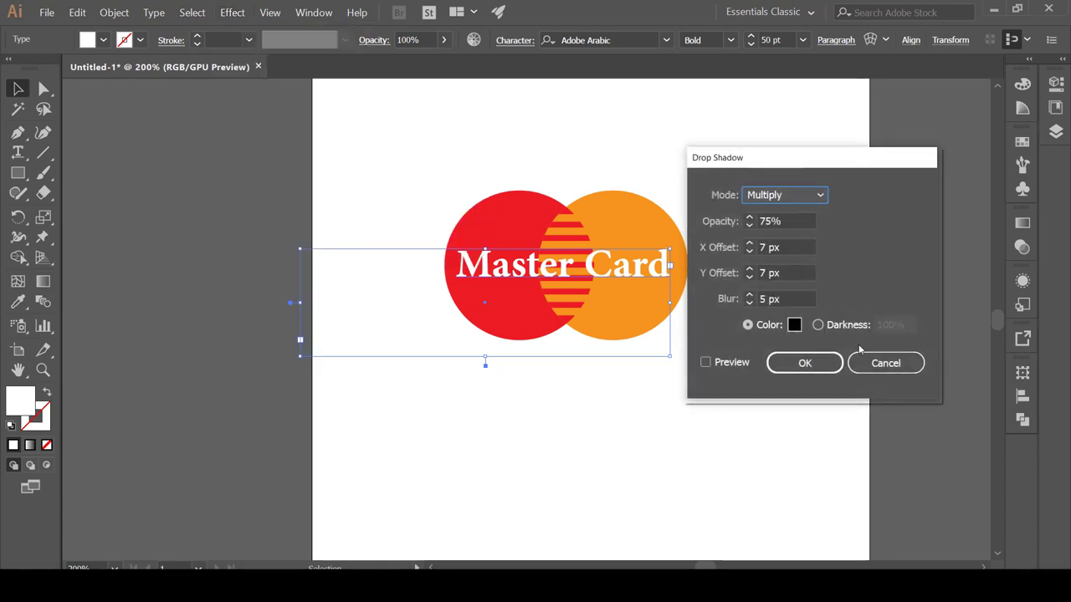
{"action": "left_click_drag", "start_coordinate": [825, 167], "coordinate": [878, 166]}
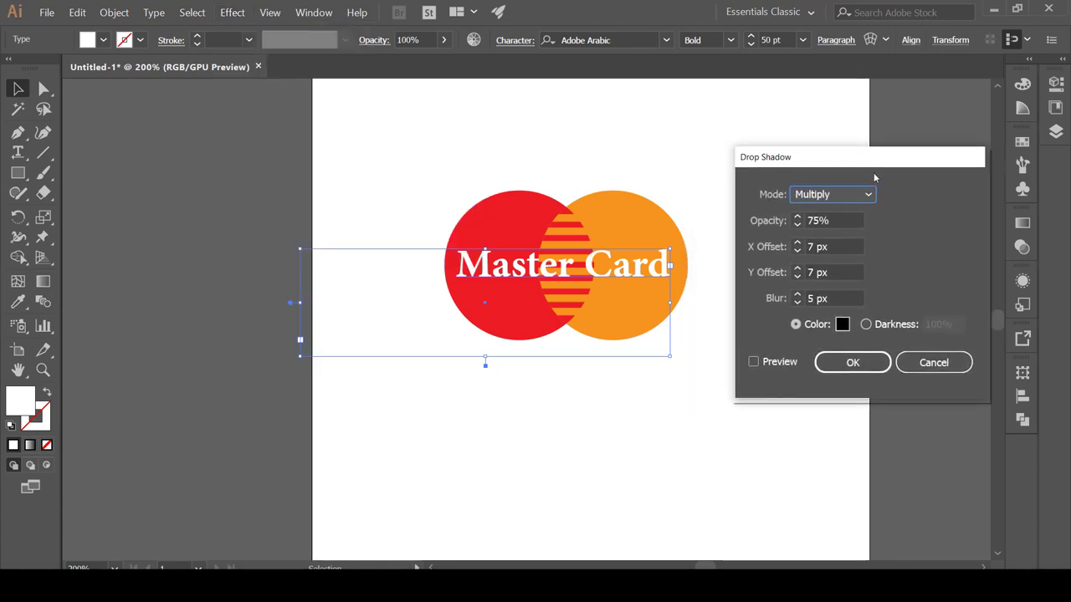
{"action": "left_click", "coordinate": [754, 362]}
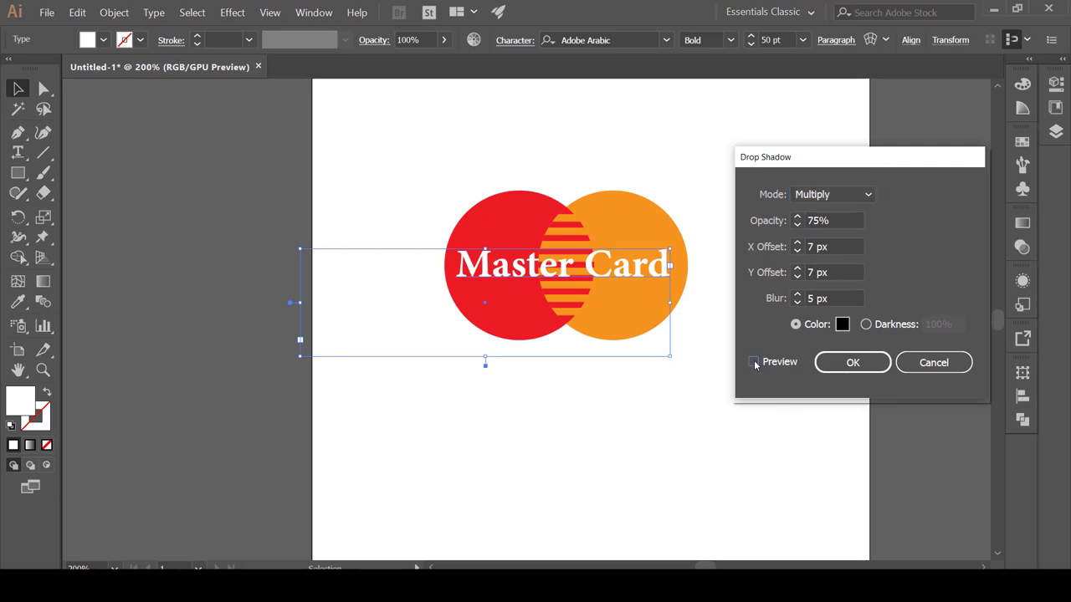
Set the drop shadow's blur to 2 px.
{"action": "left_click", "coordinate": [797, 295]}
{"action": "left_click", "coordinate": [797, 296]}
{"action": "left_click", "coordinate": [797, 295]}
{"action": "left_click", "coordinate": [798, 296]}
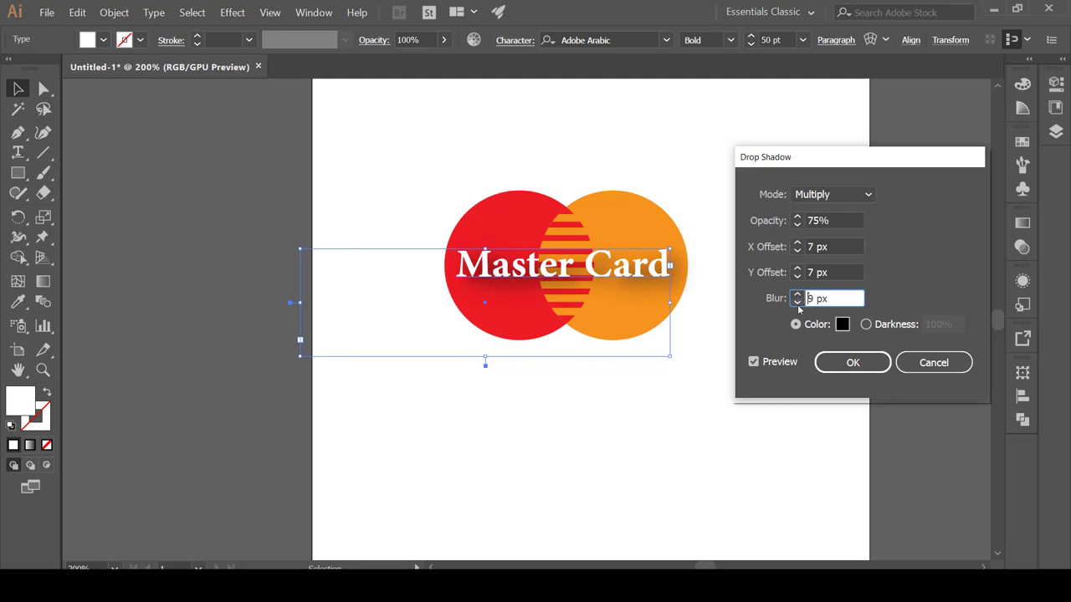
{"action": "left_click", "coordinate": [797, 303]}
{"action": "left_click", "coordinate": [797, 303]}
{"action": "left_click", "coordinate": [797, 303]}
{"action": "left_click", "coordinate": [797, 303]}
{"action": "left_click", "coordinate": [797, 303]}
{"action": "left_click", "coordinate": [797, 303]}
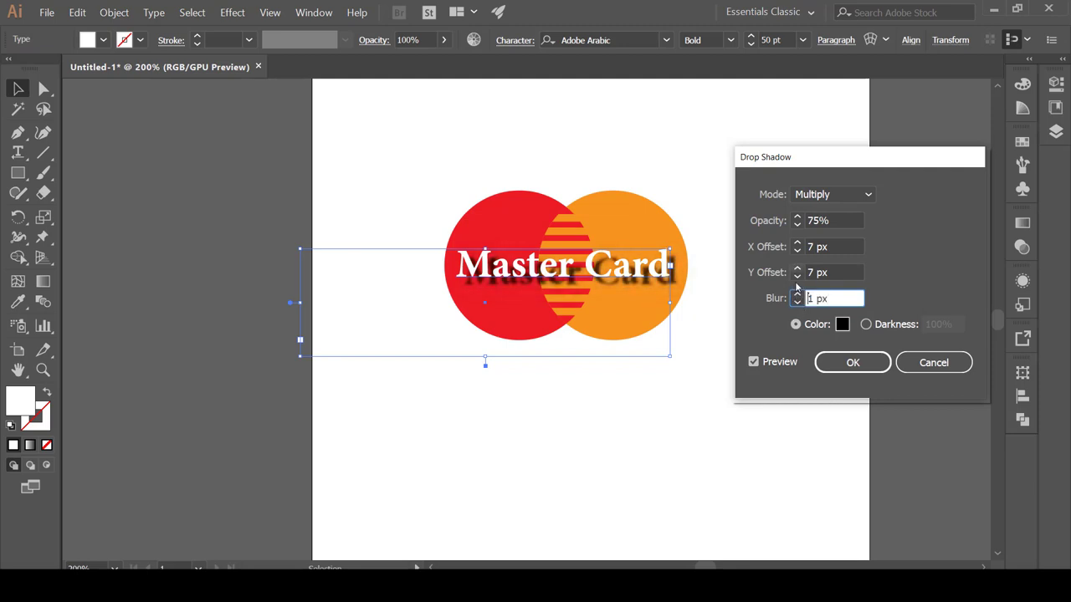
{"action": "left_click", "coordinate": [797, 294]}
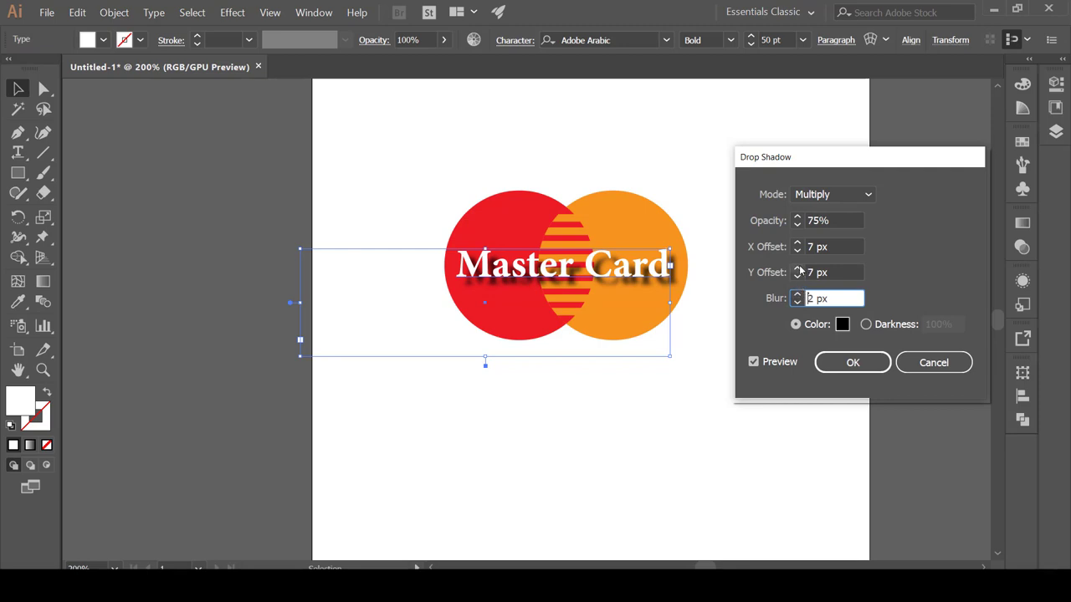
Set the drop shadow's Y offset to 3 px.
{"action": "left_click", "coordinate": [797, 269]}
{"action": "left_click", "coordinate": [798, 269]}
{"action": "left_click", "coordinate": [797, 276]}
{"action": "left_click", "coordinate": [797, 276]}
{"action": "left_click", "coordinate": [797, 276]}
{"action": "left_click", "coordinate": [798, 277]}
{"action": "left_click", "coordinate": [797, 276]}
{"action": "left_click", "coordinate": [798, 276]}
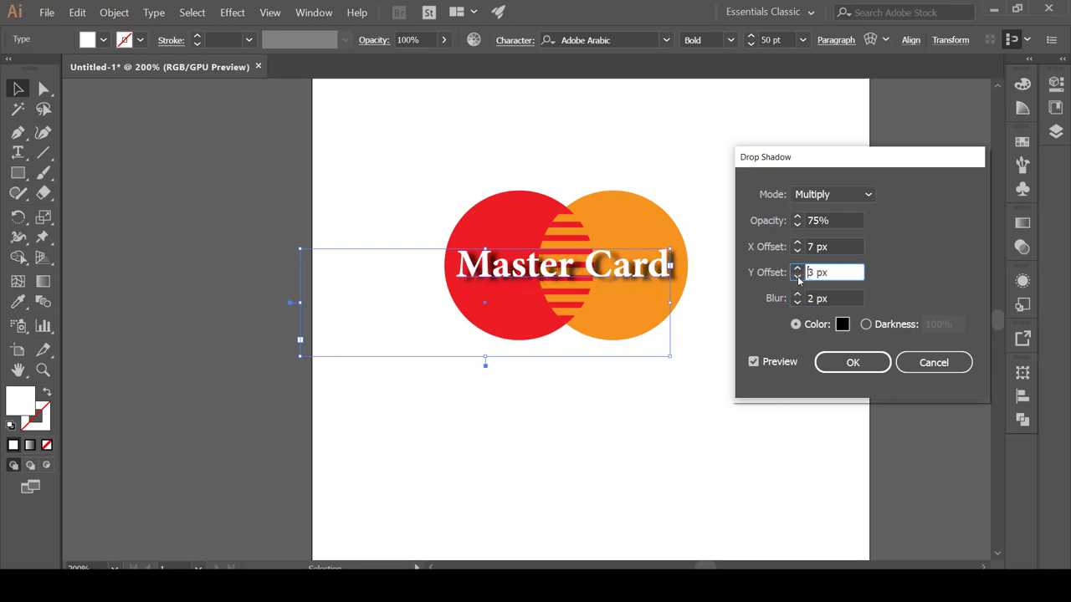
{"action": "left_click", "coordinate": [798, 276]}
{"action": "left_click", "coordinate": [797, 269]}
Reduce the drop shadow's X offset to 2 px.
{"action": "left_click", "coordinate": [797, 251]}
{"action": "left_click", "coordinate": [797, 251]}
{"action": "left_click", "coordinate": [797, 250]}
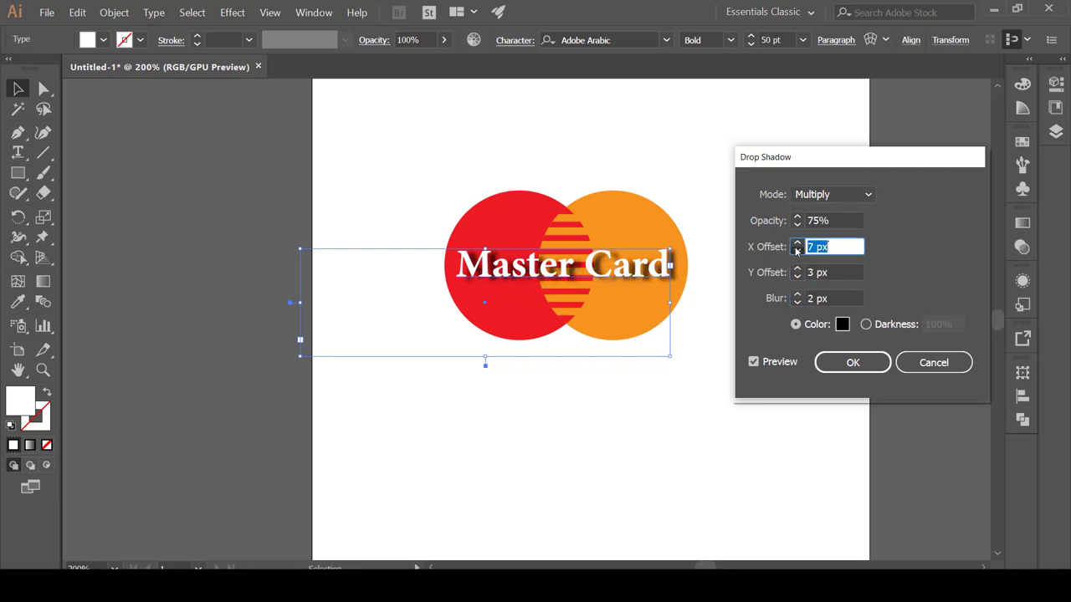
{"action": "left_click", "coordinate": [797, 251]}
{"action": "left_click", "coordinate": [796, 251]}
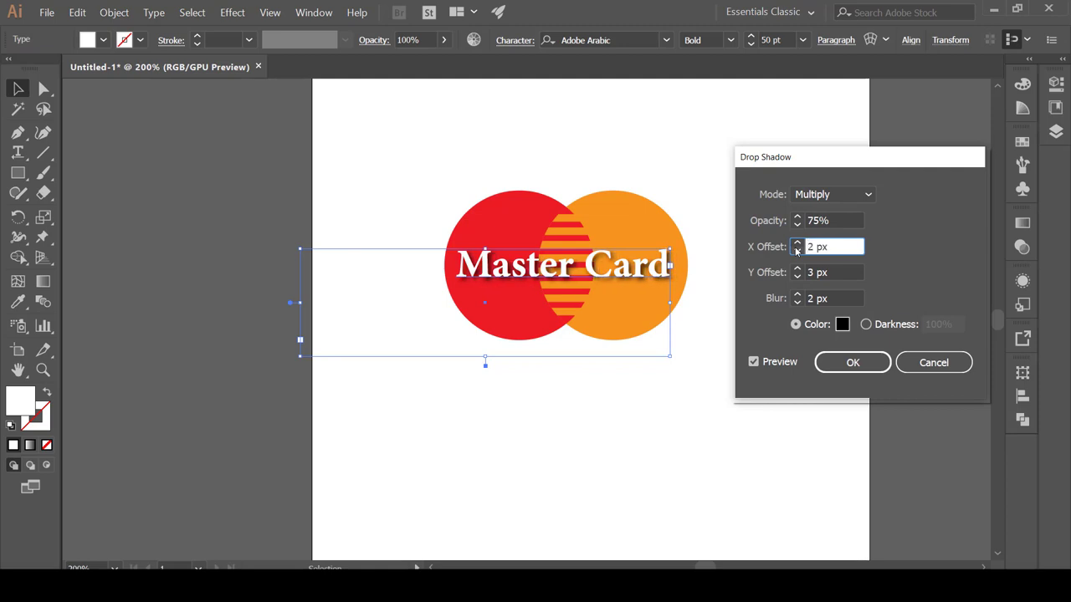
Set the drop shadow's opacity to 71% and its X offset to 1 px.
{"action": "left_click", "coordinate": [798, 224]}
{"action": "left_click", "coordinate": [797, 224]}
{"action": "left_click", "coordinate": [797, 224]}
{"action": "left_click", "coordinate": [798, 225]}
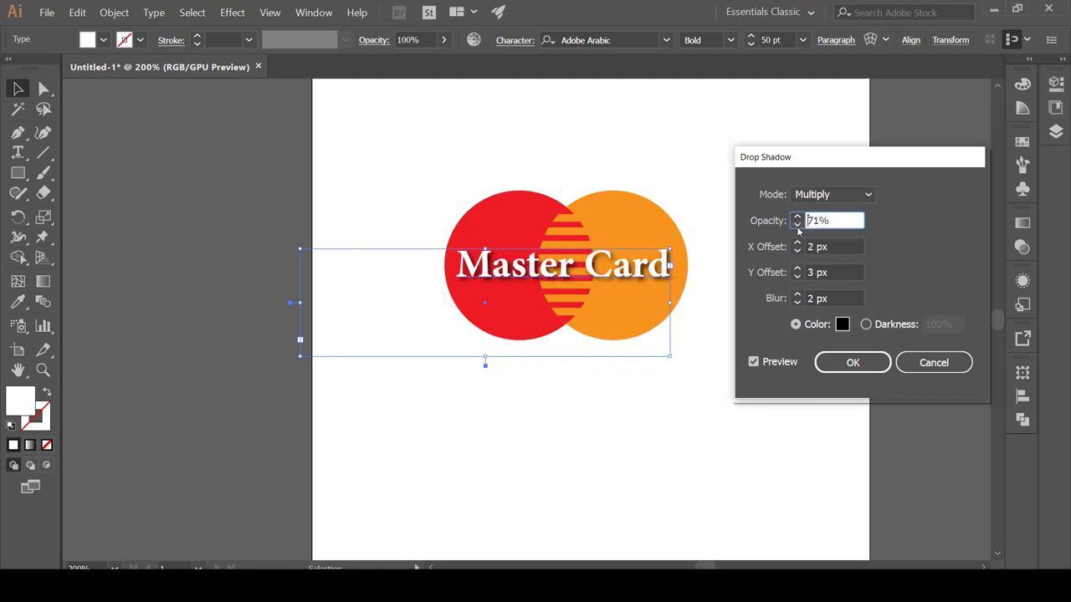
{"action": "left_click", "coordinate": [797, 251]}
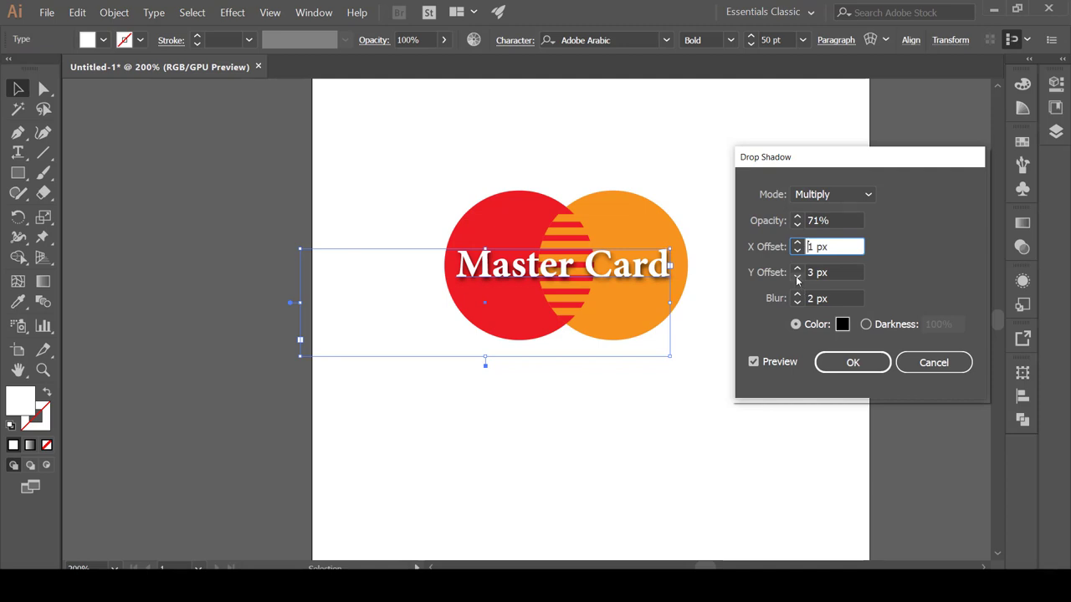
Set the drop shadow's Y offset to 1 px, apply the effect and deselect the text.
{"action": "left_click", "coordinate": [796, 277]}
{"action": "left_click", "coordinate": [796, 277]}
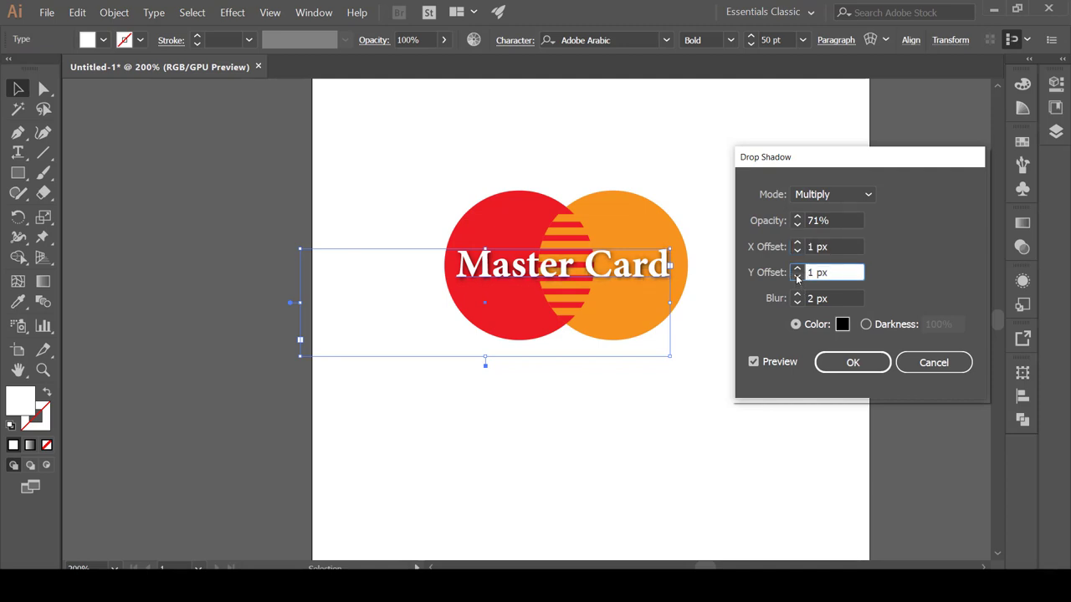
{"action": "left_click", "coordinate": [863, 363]}
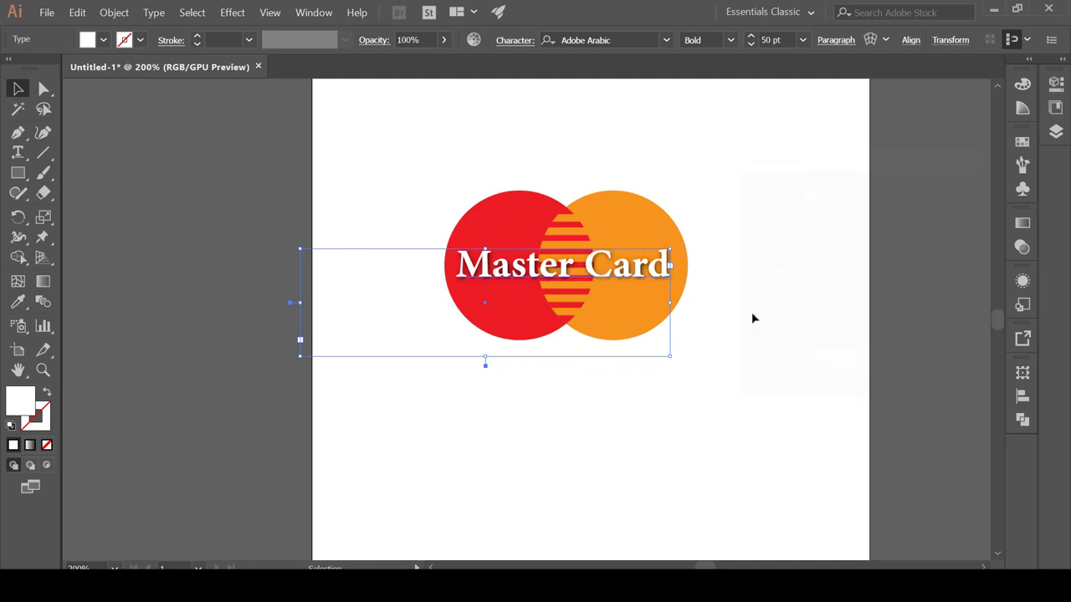
{"action": "left_click", "coordinate": [665, 139]}
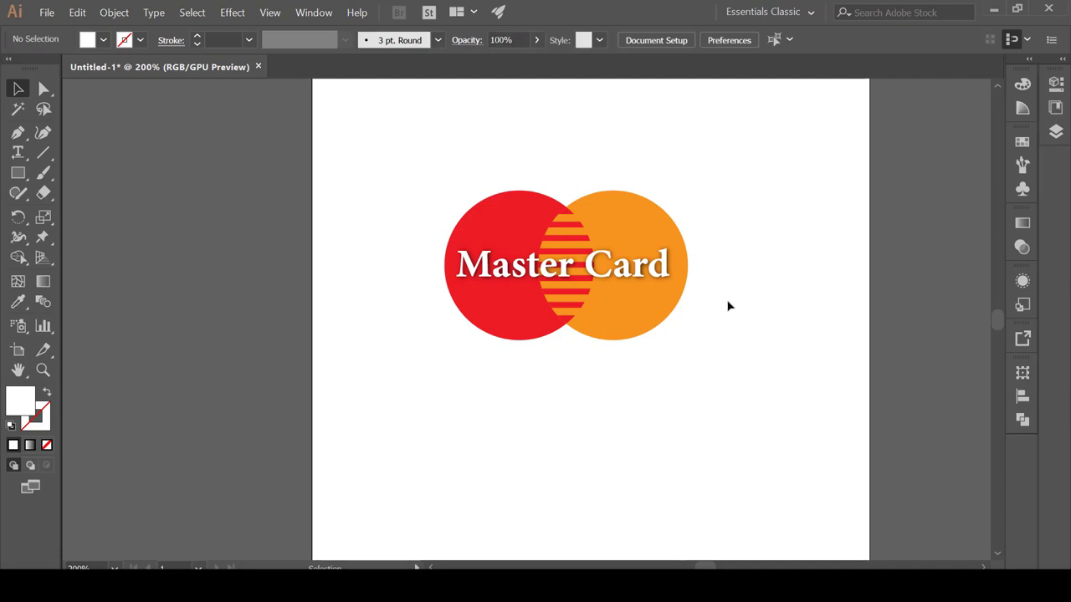
{"action": "scroll", "coordinate": [728, 306], "scroll_direction": "up", "scroll_amount": 1}
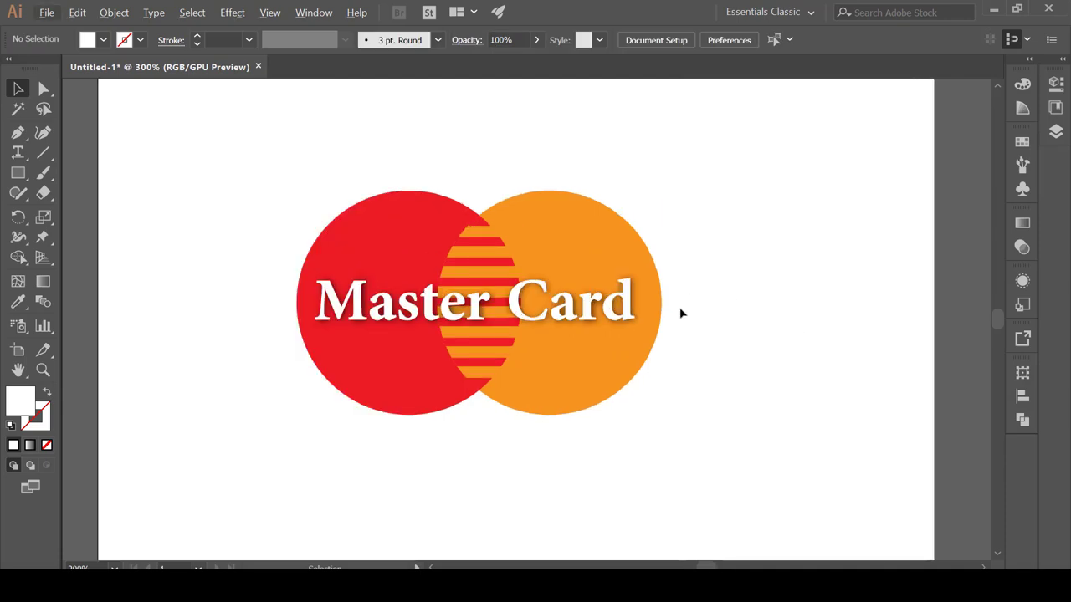
{"action": "scroll", "coordinate": [557, 461], "scroll_direction": "down", "scroll_amount": 1}
{"action": "scroll", "coordinate": [519, 467], "scroll_direction": "down", "scroll_amount": 1}
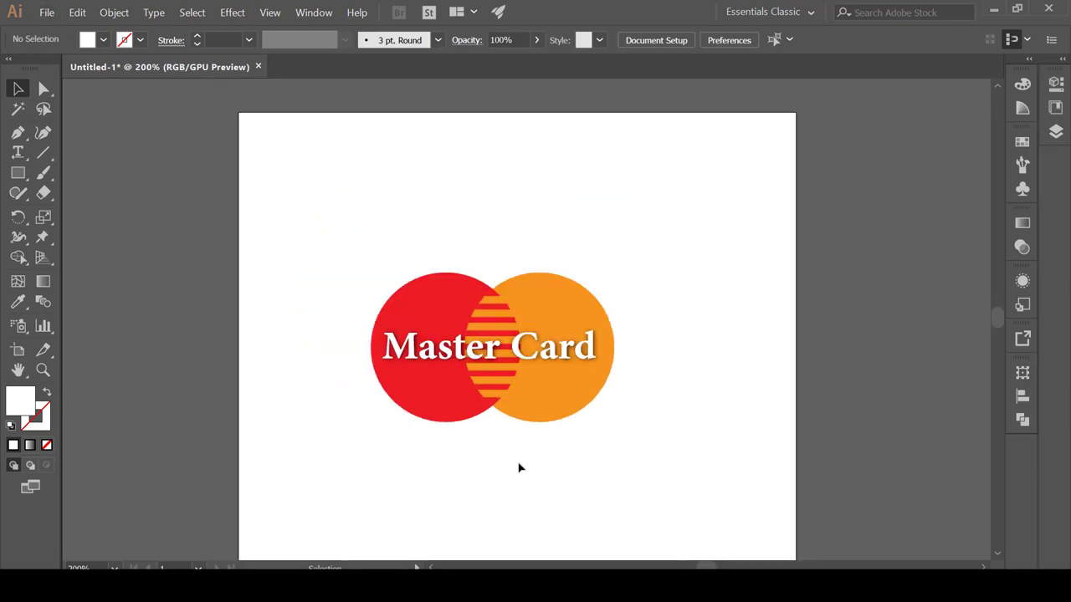
{"action": "scroll", "coordinate": [552, 461], "scroll_direction": "down", "scroll_amount": 1}
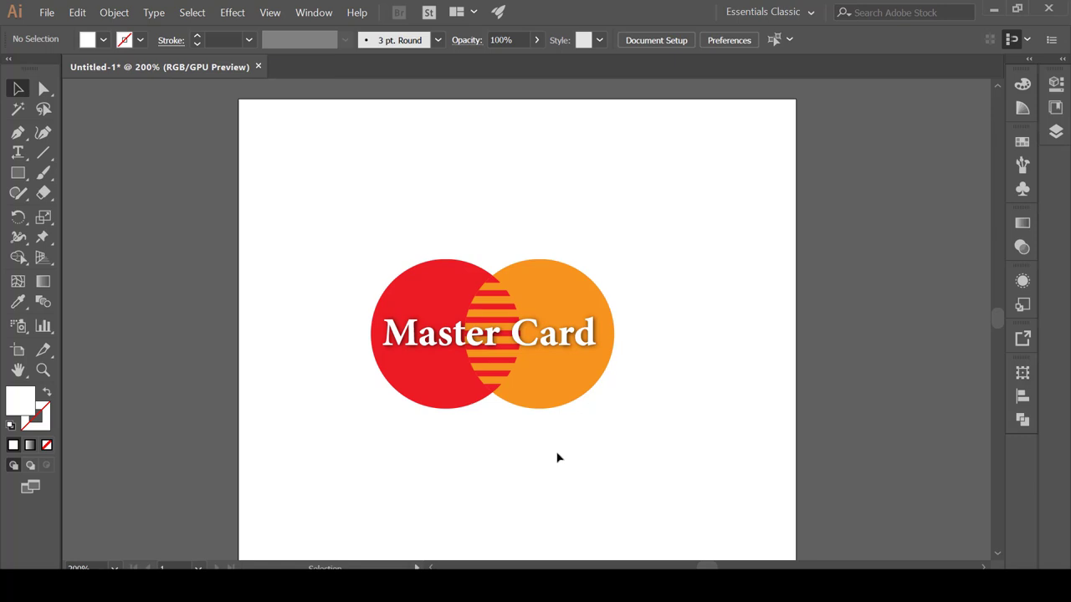